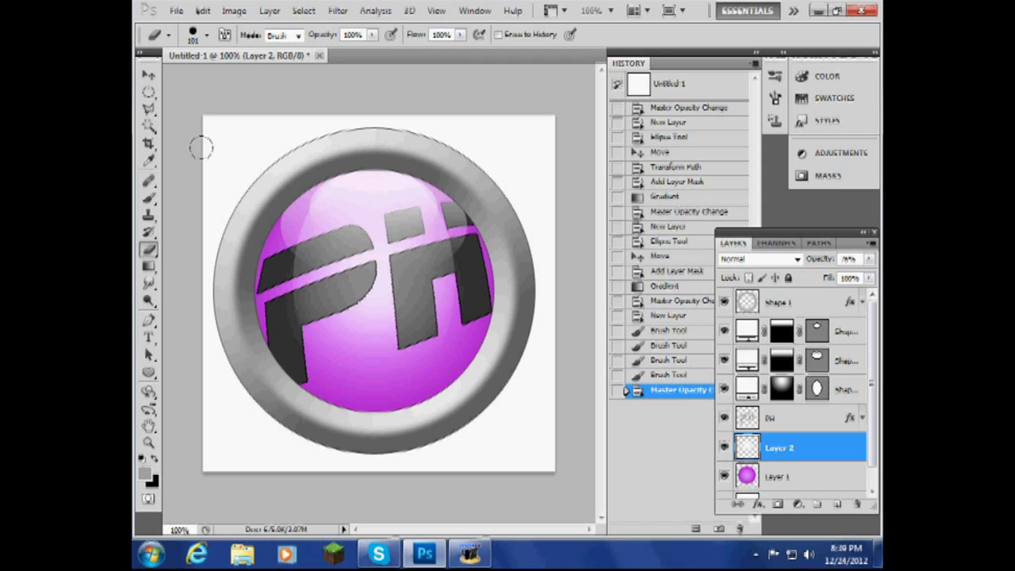
# Create a 480 x 480 pixel white RGB document at 90 pixels/inch and convert its Background into a regular layer.
pyautogui.click(176, 13)
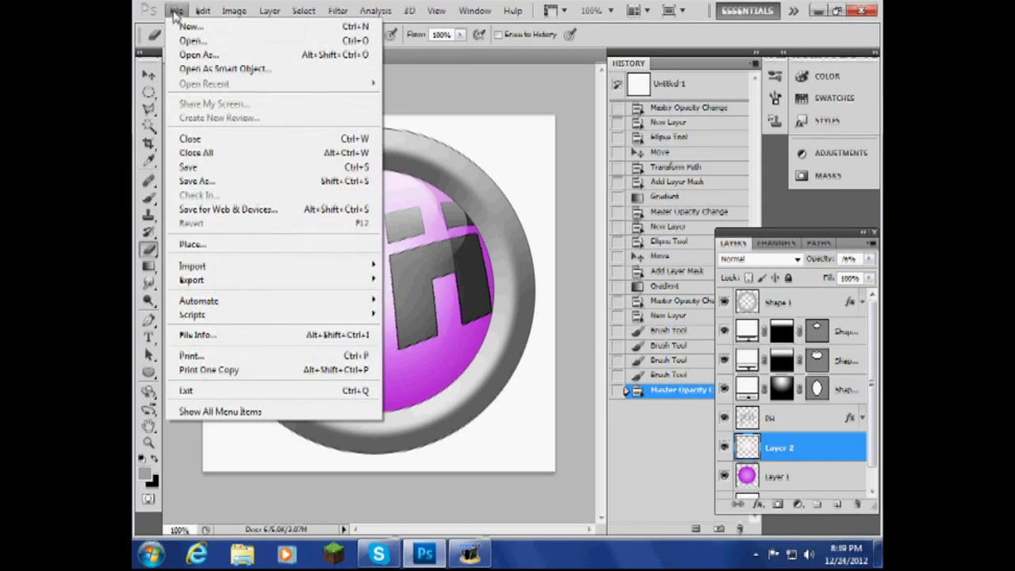
pyautogui.click(179, 24)
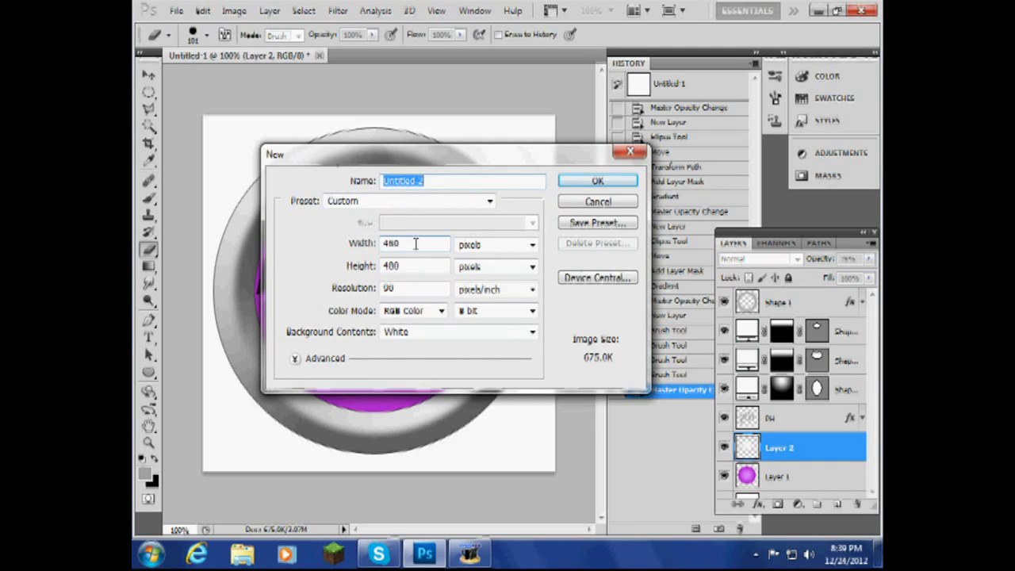
pyautogui.click(598, 183)
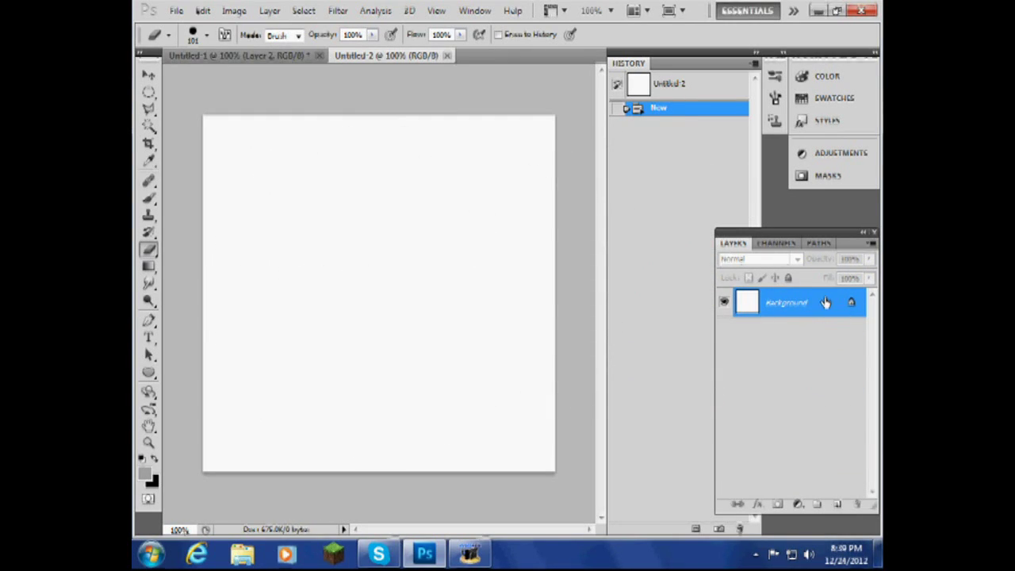
pyautogui.doubleClick(824, 303)
pyautogui.click(803, 248)
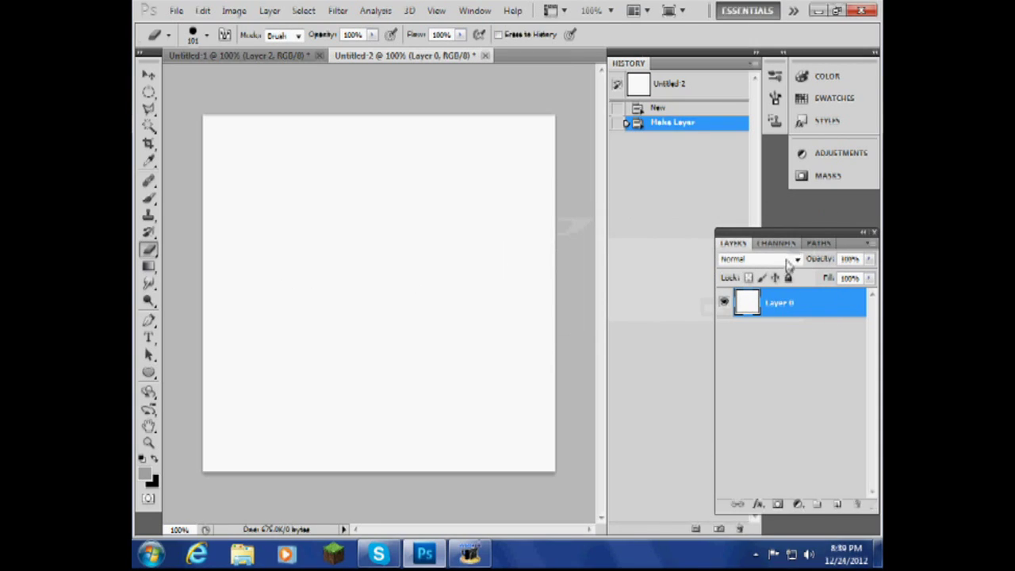
# Draw a large gray (#a5a5a5) circle with the Ellipse tool, filling most of the canvas, and center it.
pyautogui.click(150, 374)
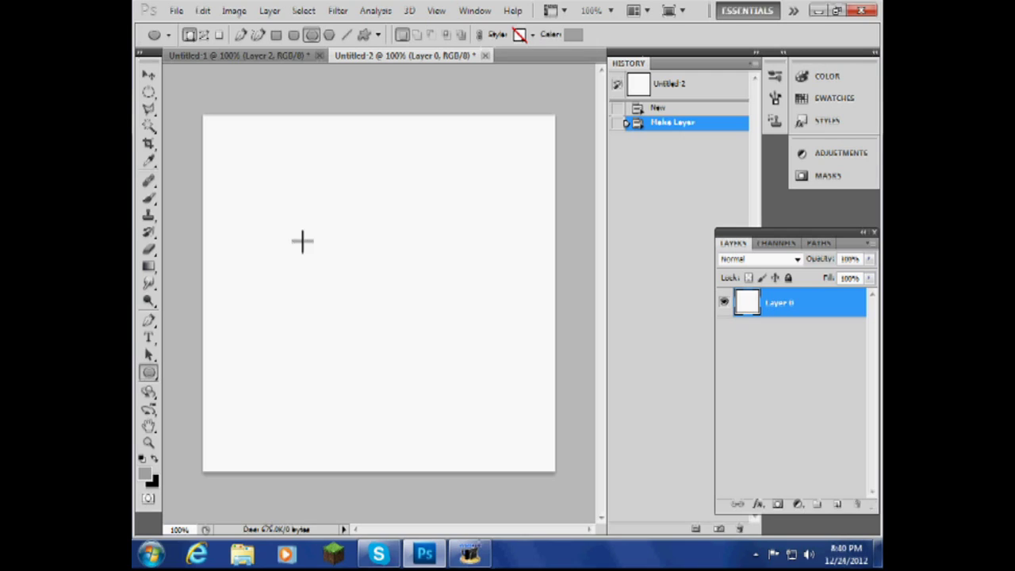
pyautogui.click(144, 474)
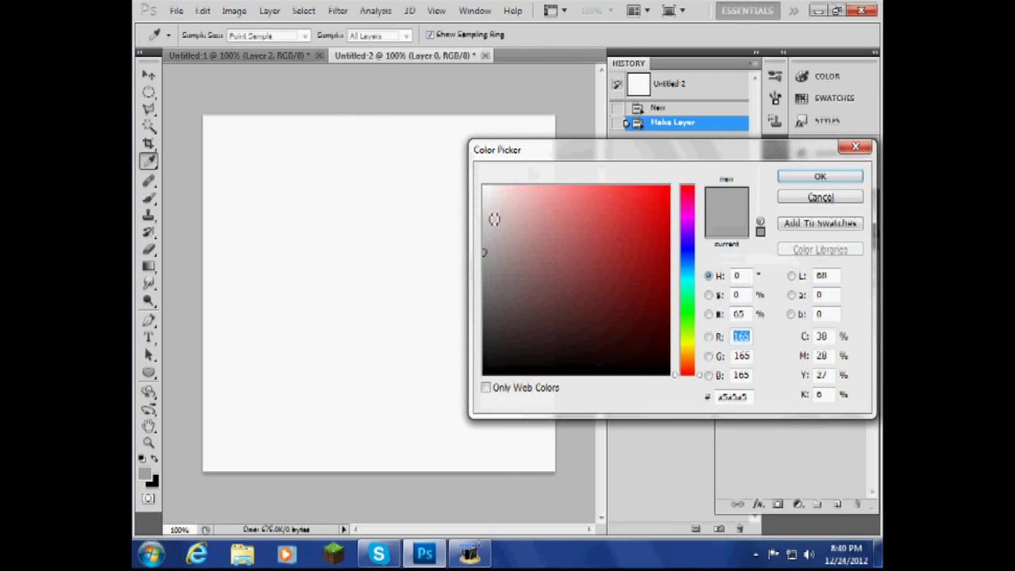
pyautogui.click(787, 179)
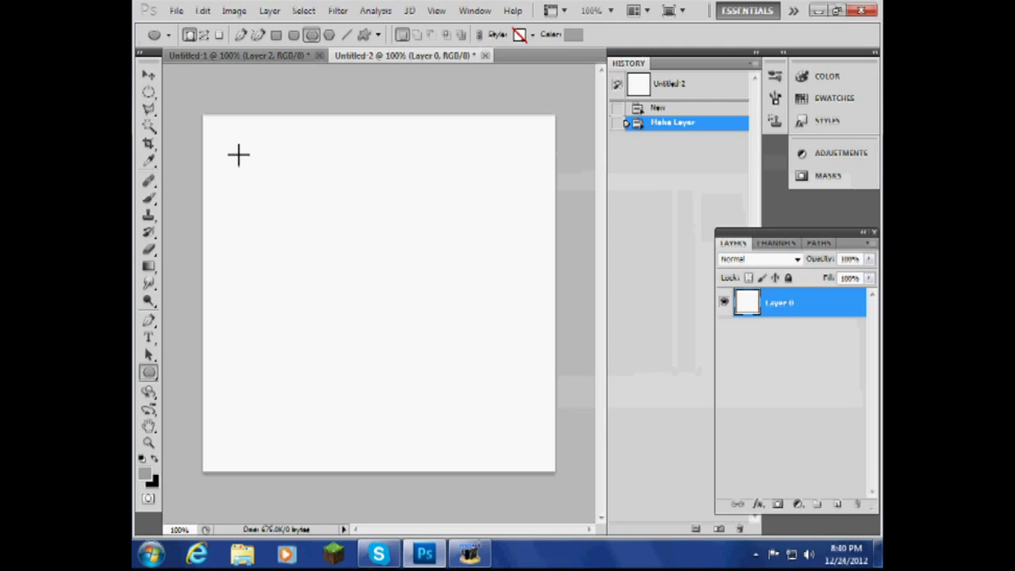
pyautogui.moveTo(231, 150); pyautogui.dragTo(533, 457)
pyautogui.click(149, 75)
pyautogui.moveTo(430, 323)
pyautogui.mouseDown()
pyautogui.moveTo(396, 302)
pyautogui.moveTo(416, 309)
pyautogui.mouseUp()
# Add a new layer, draw a slightly smaller gray circle on it, and center it inside the large circle.
pyautogui.click(150, 373)
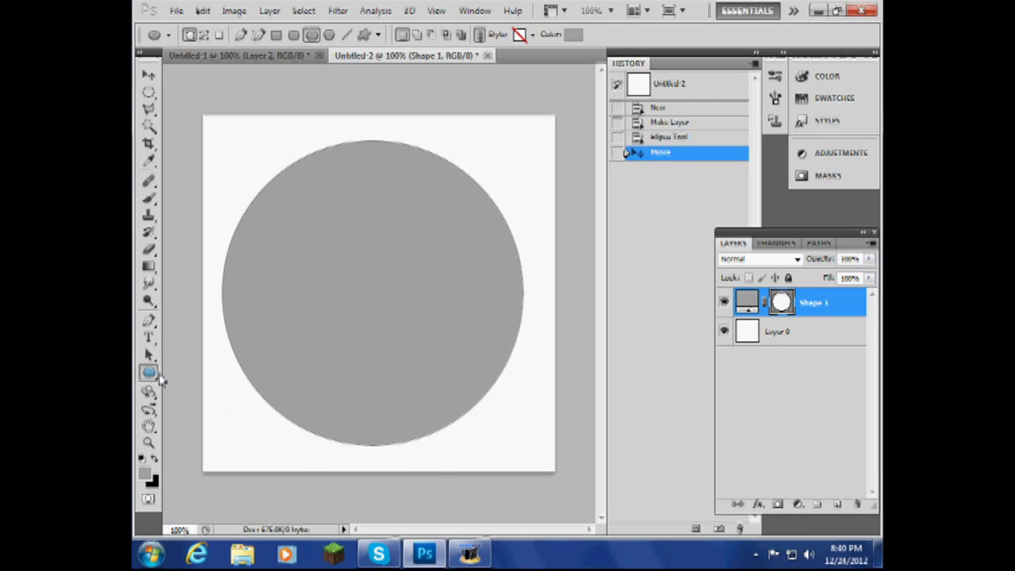
pyautogui.click(837, 504)
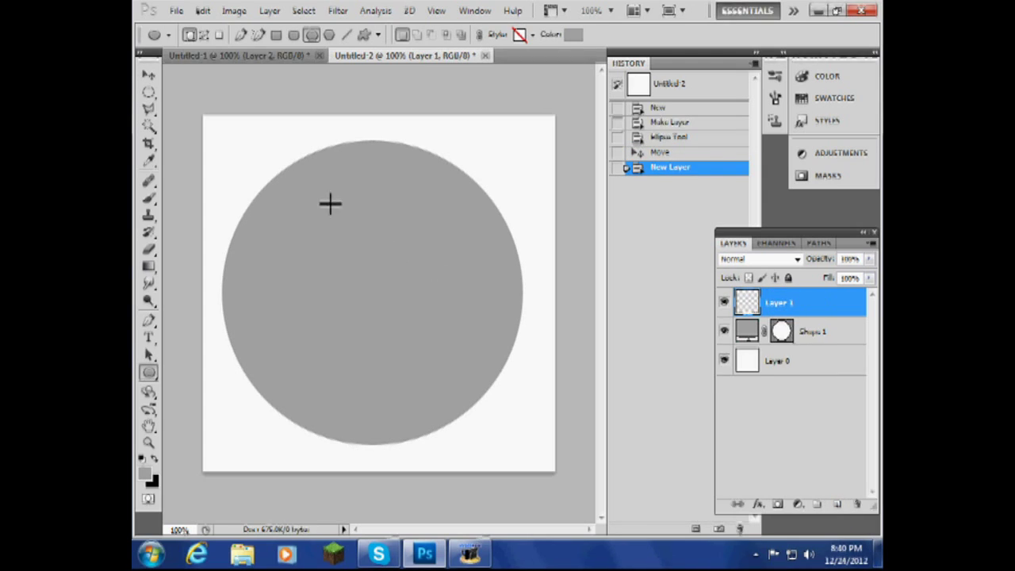
pyautogui.moveTo(254, 158); pyautogui.dragTo(501, 409)
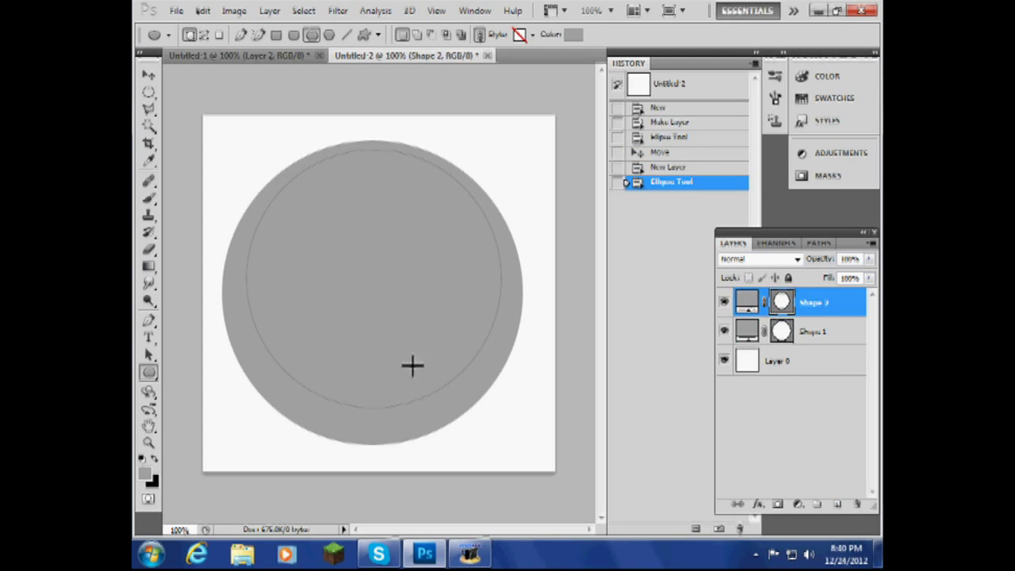
pyautogui.click(148, 74)
pyautogui.moveTo(359, 247); pyautogui.dragTo(357, 262)
# Make an anti-aliased selection with 0 feather from the inner circle's path, then rasterize the large circle's layer and erase the selected area.
pyautogui.click(148, 373)
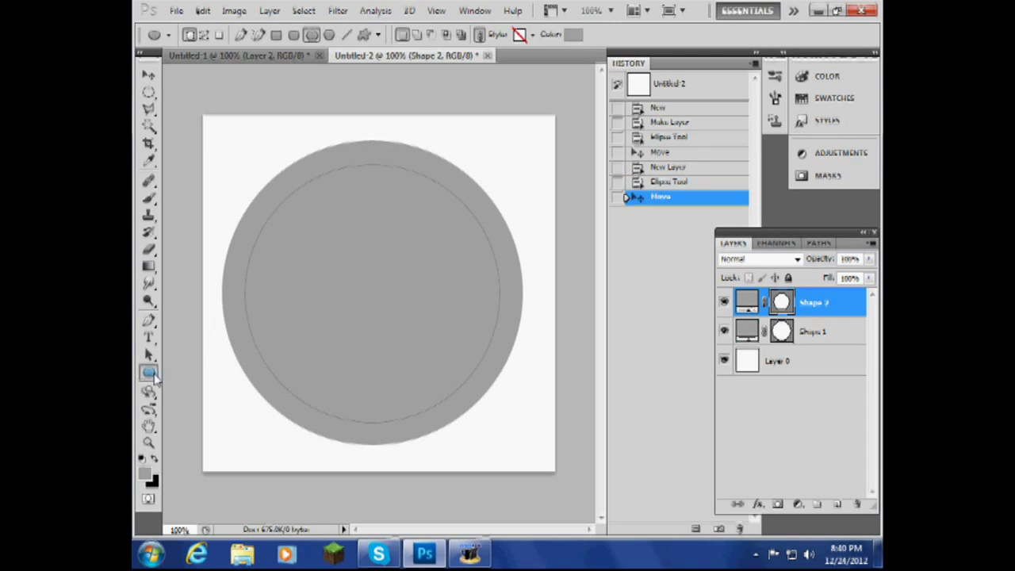
pyautogui.rightClick(370, 333)
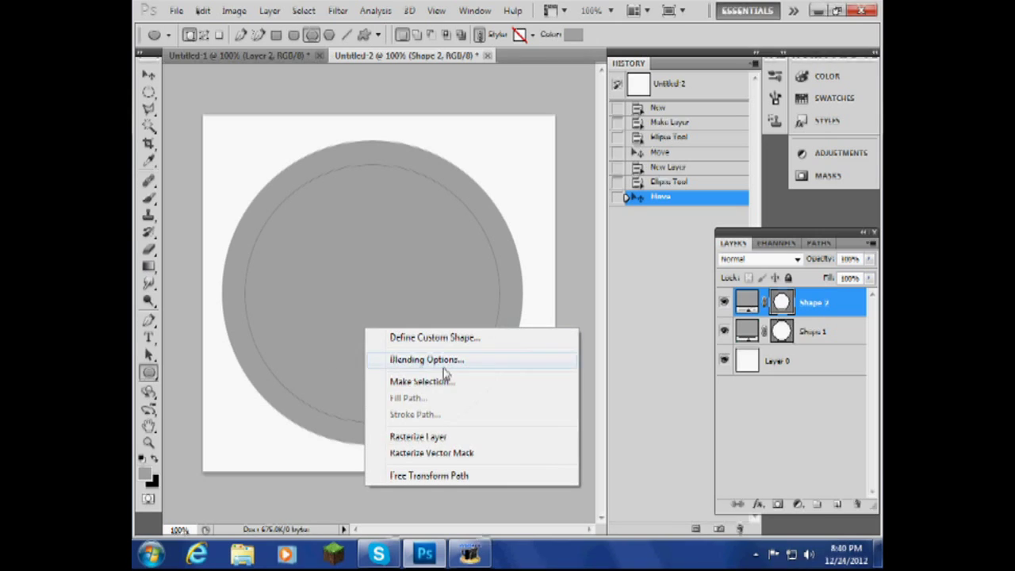
pyautogui.click(449, 388)
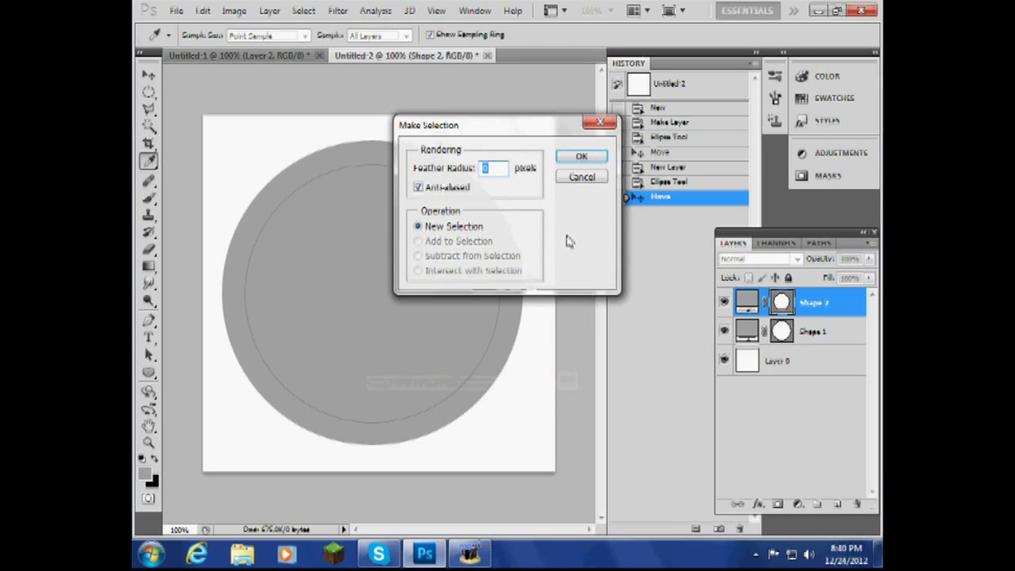
pyautogui.click(582, 157)
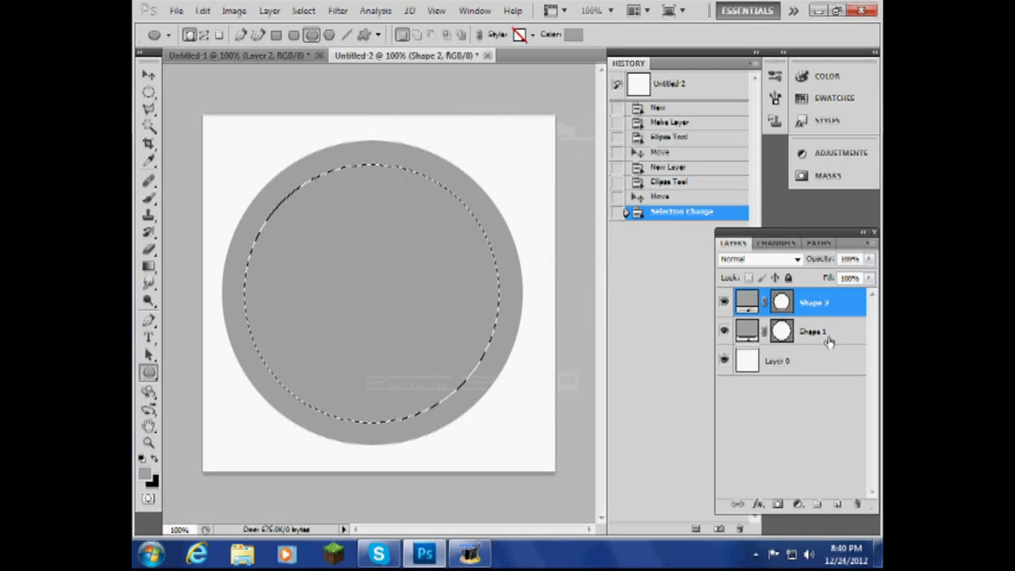
pyautogui.click(827, 340)
pyautogui.click(148, 249)
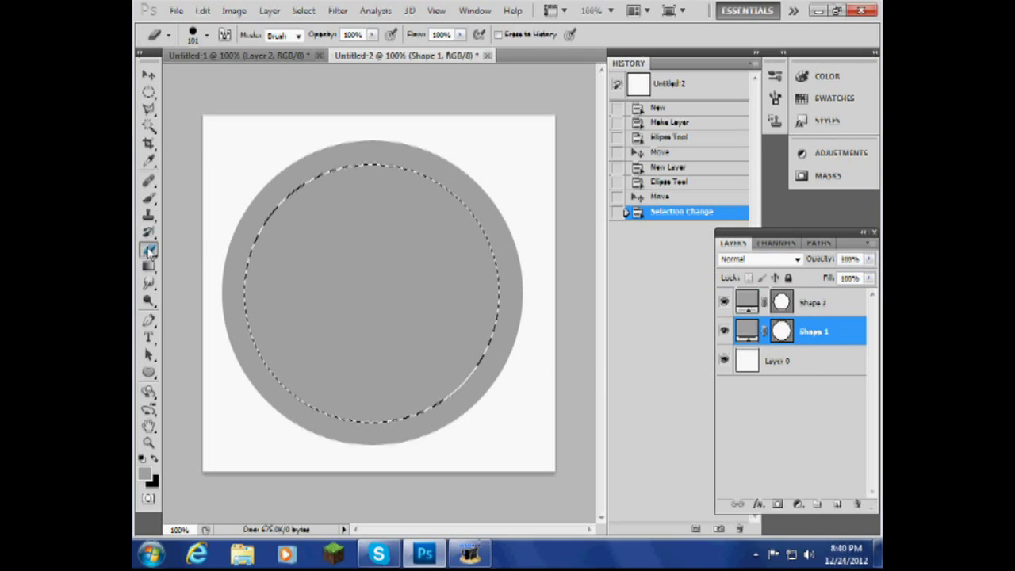
pyautogui.click(272, 203)
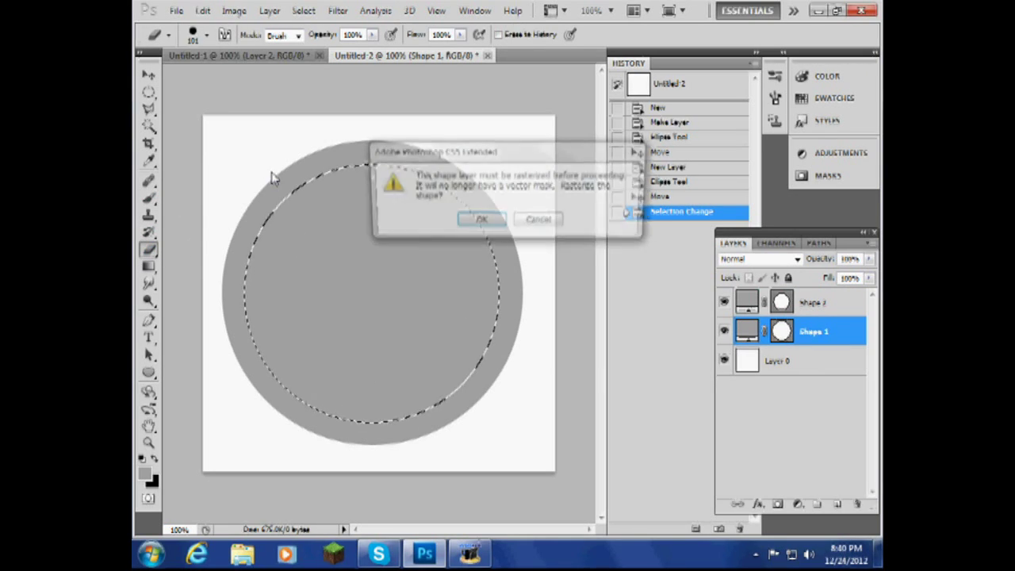
pyautogui.click(481, 220)
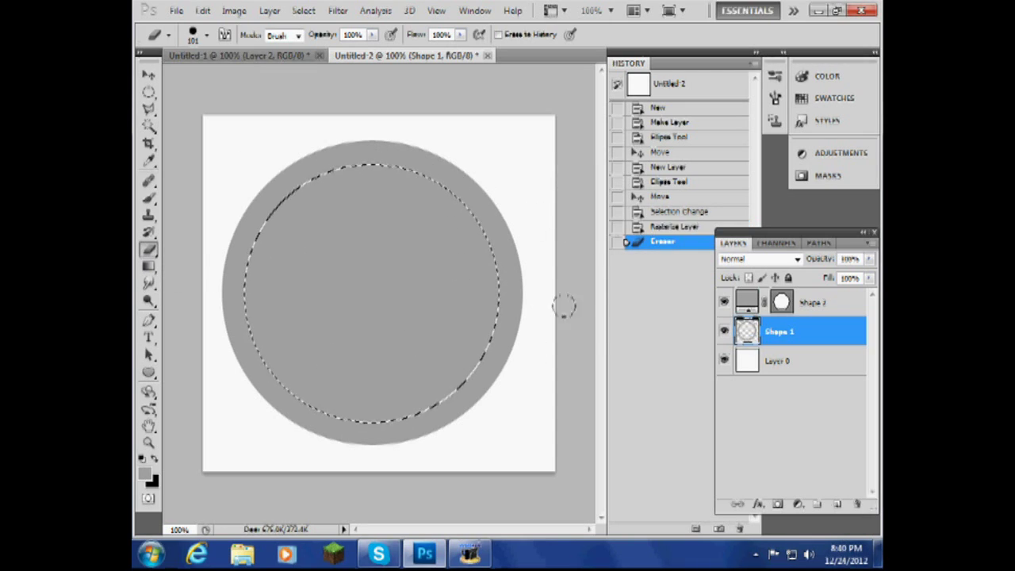
# Delete the inner circle's layer, Shape 2, and clear the selection.
pyautogui.click(828, 306)
pyautogui.moveTo(807, 303); pyautogui.dragTo(858, 508)
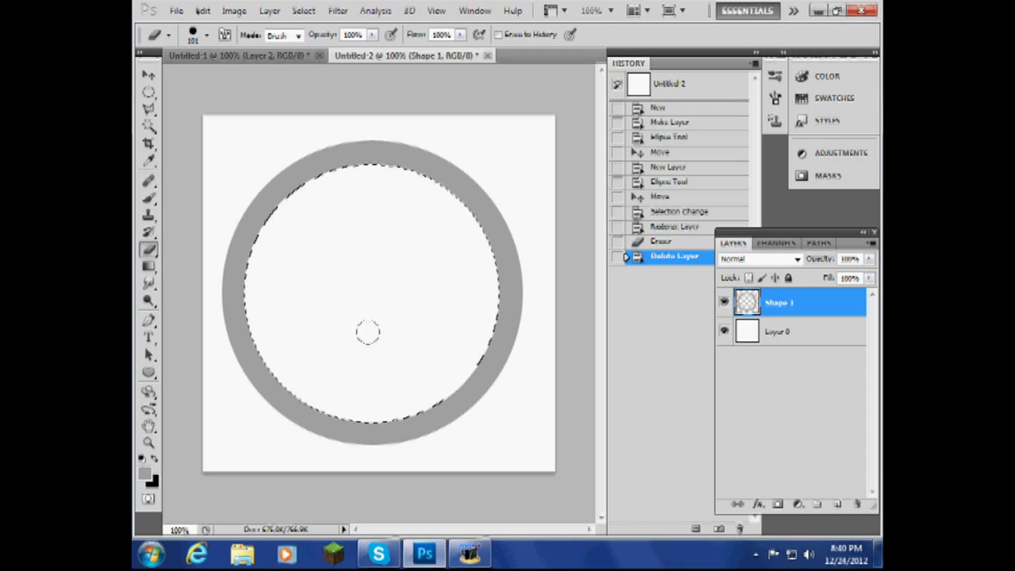
pyautogui.hotkey('ctrl', 'd')
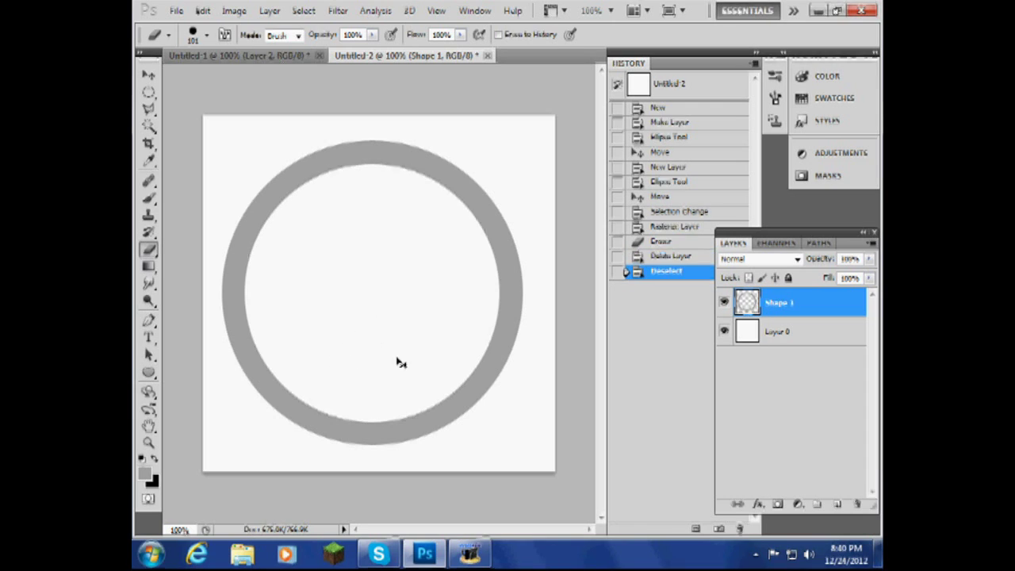
# Apply a Bevel and Emboss effect to the ring with the Chisel Soft technique and an increased size.
pyautogui.click(766, 505)
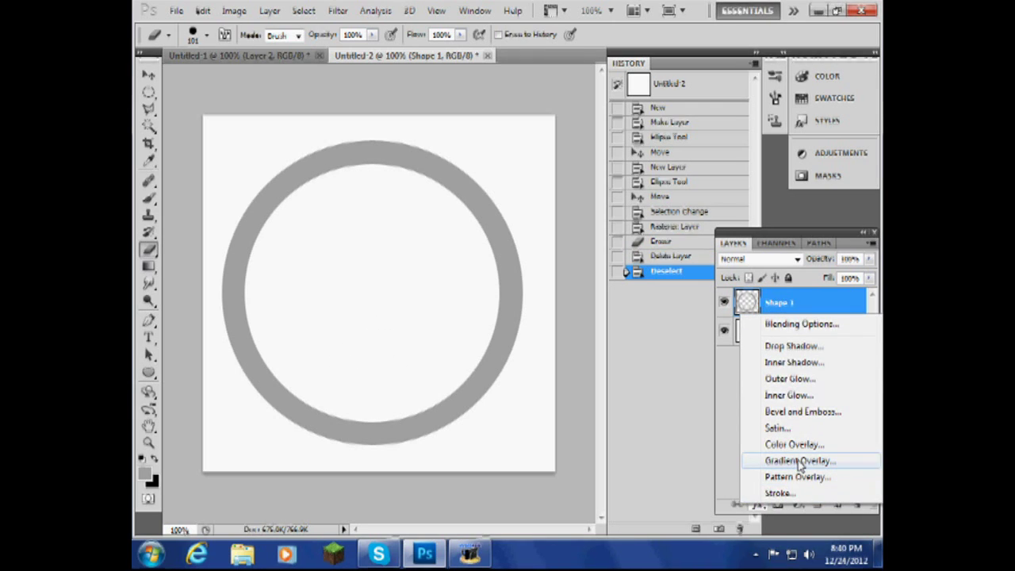
pyautogui.click(801, 412)
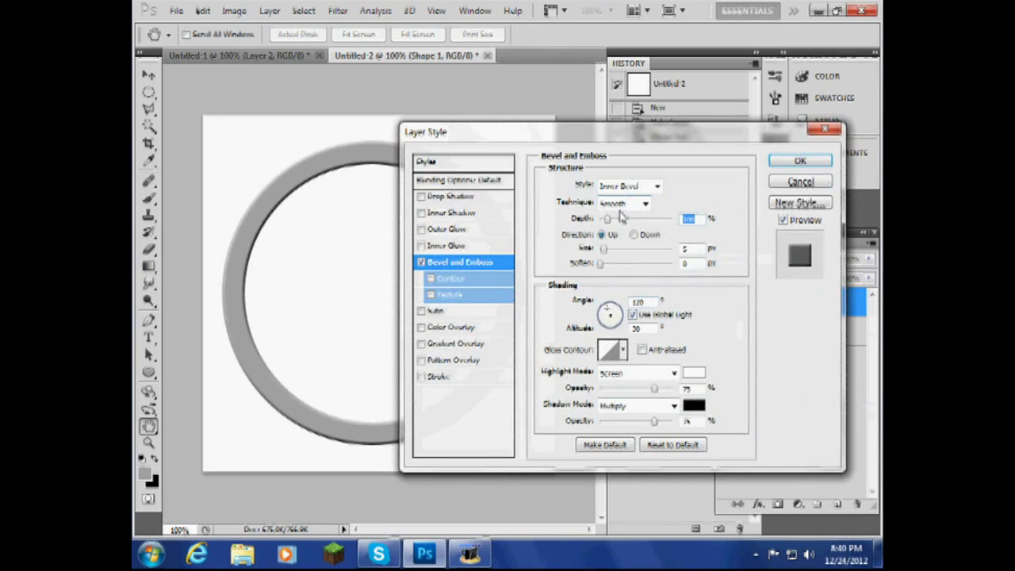
pyautogui.click(647, 204)
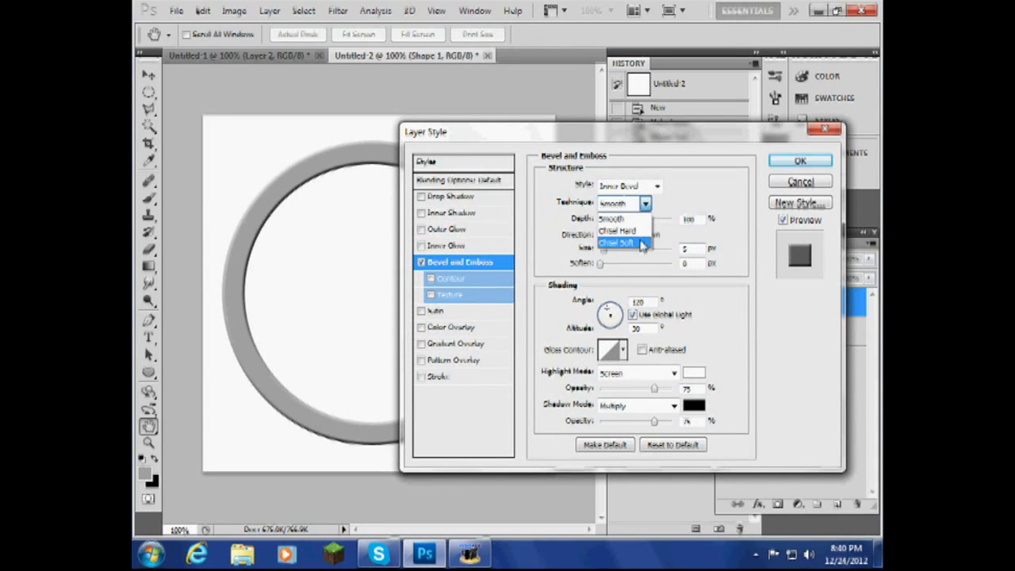
pyautogui.click(627, 240)
pyautogui.moveTo(603, 249); pyautogui.dragTo(621, 253)
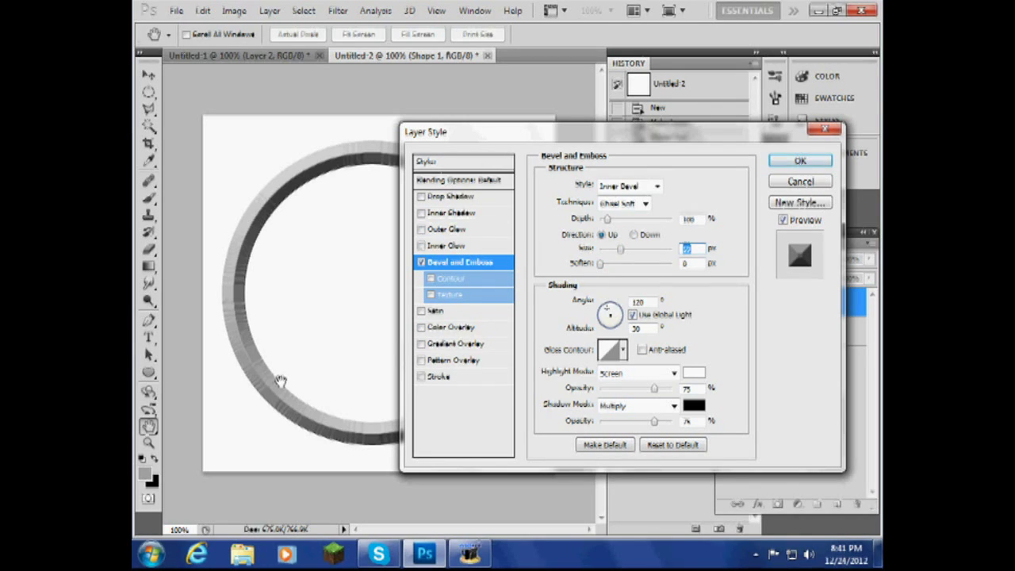
# Set the ring bevel's soften to 7 px and lower its shadow opacity to about 66%.
pyautogui.click(602, 265)
pyautogui.moveTo(602, 265); pyautogui.dragTo(633, 267)
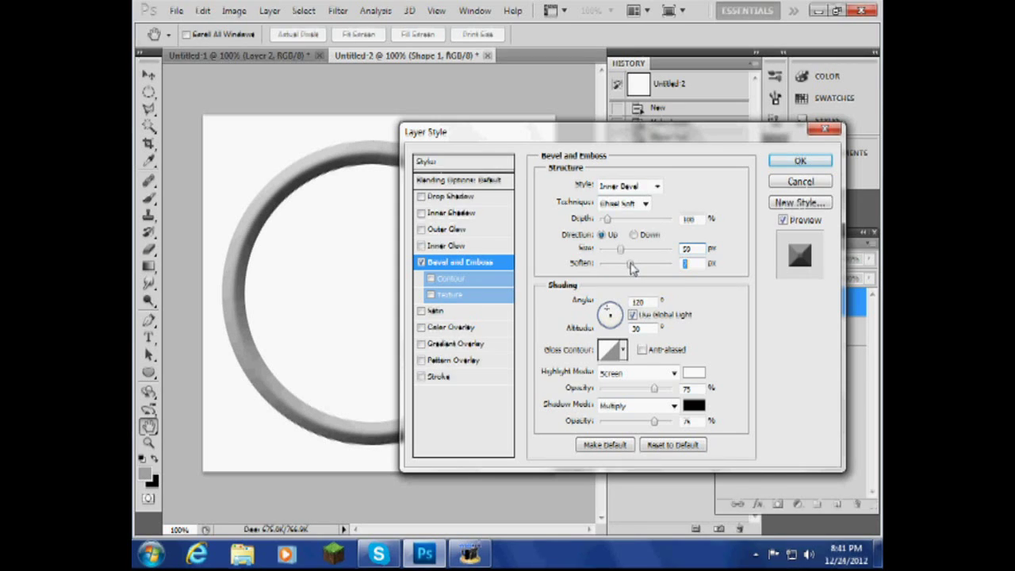
pyautogui.moveTo(631, 142); pyautogui.dragTo(680, 96)
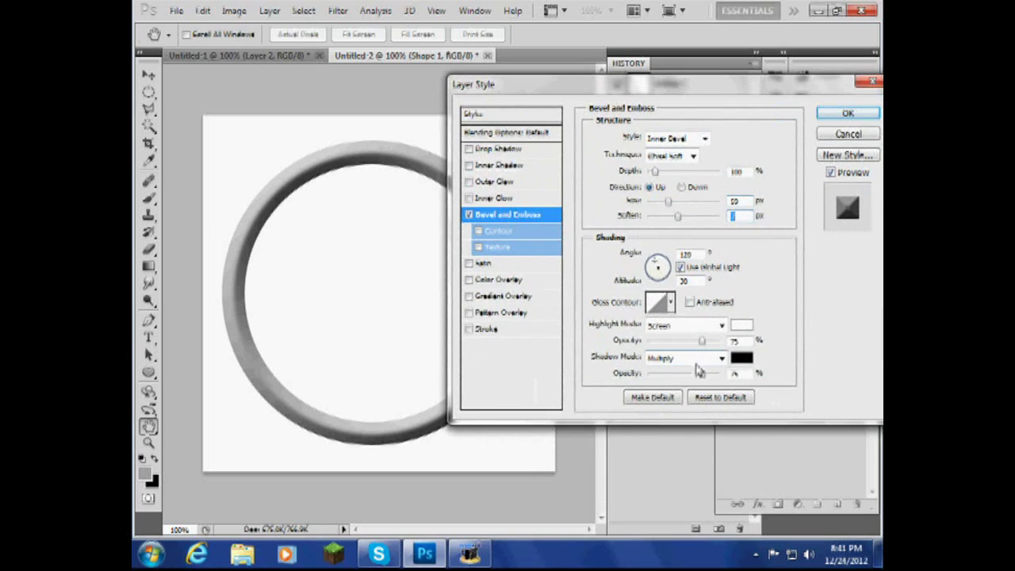
pyautogui.moveTo(703, 374); pyautogui.dragTo(695, 380)
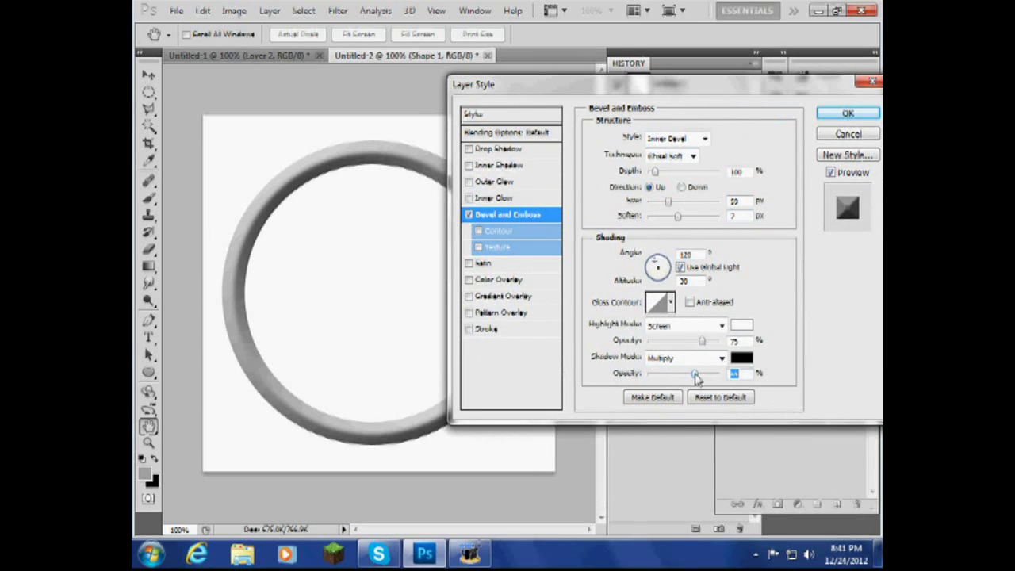
pyautogui.click(844, 115)
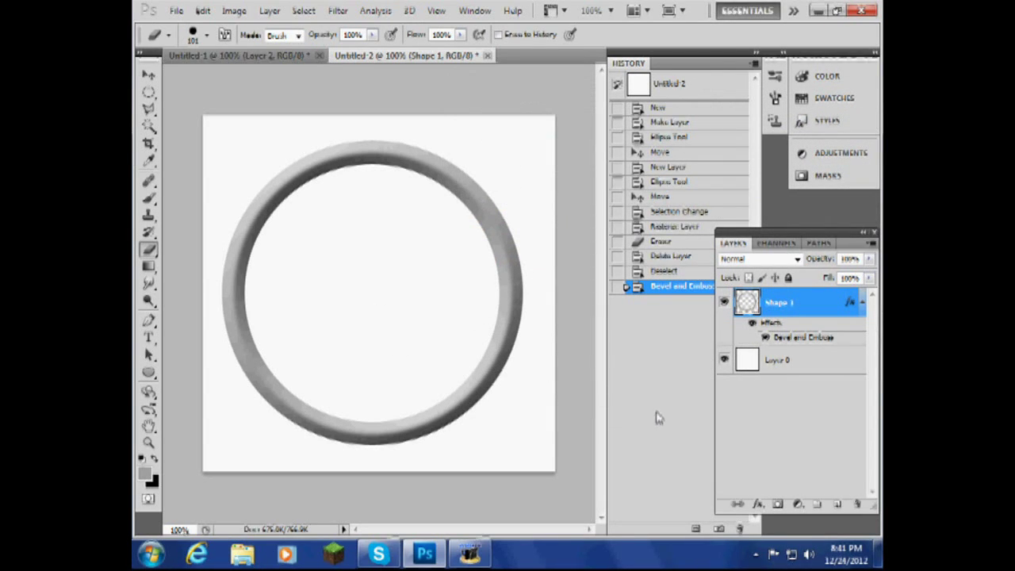
# Add a 1 px dark gray outside stroke to the ring's layer style.
pyautogui.doubleClick(766, 338)
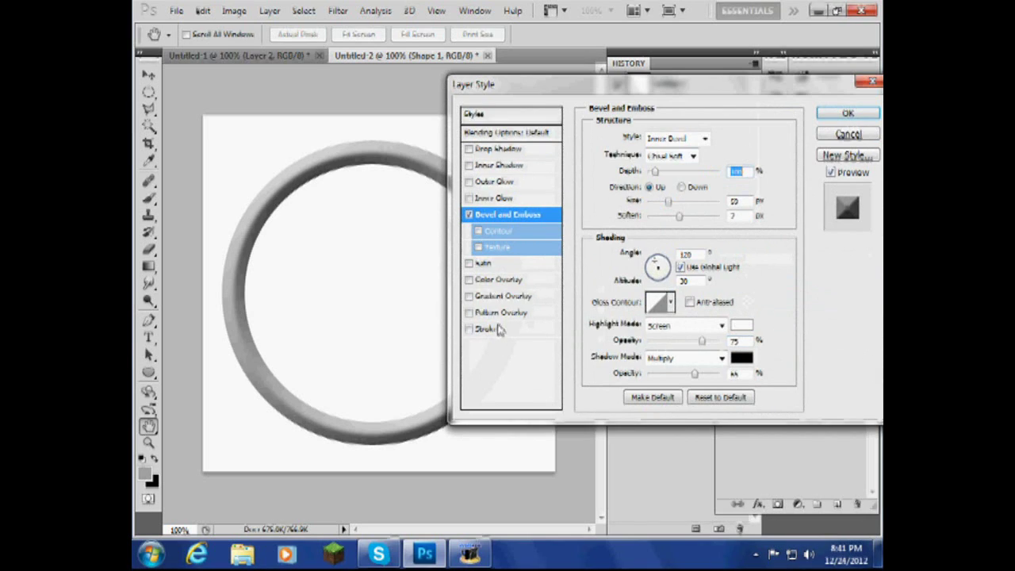
pyautogui.click(484, 330)
pyautogui.click(625, 233)
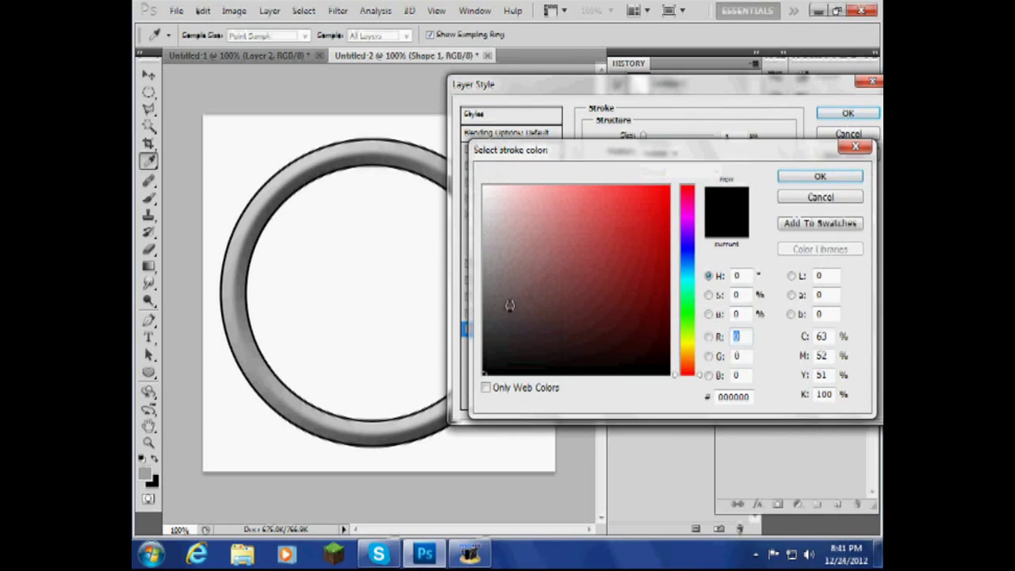
pyautogui.click(484, 307)
pyautogui.click(837, 179)
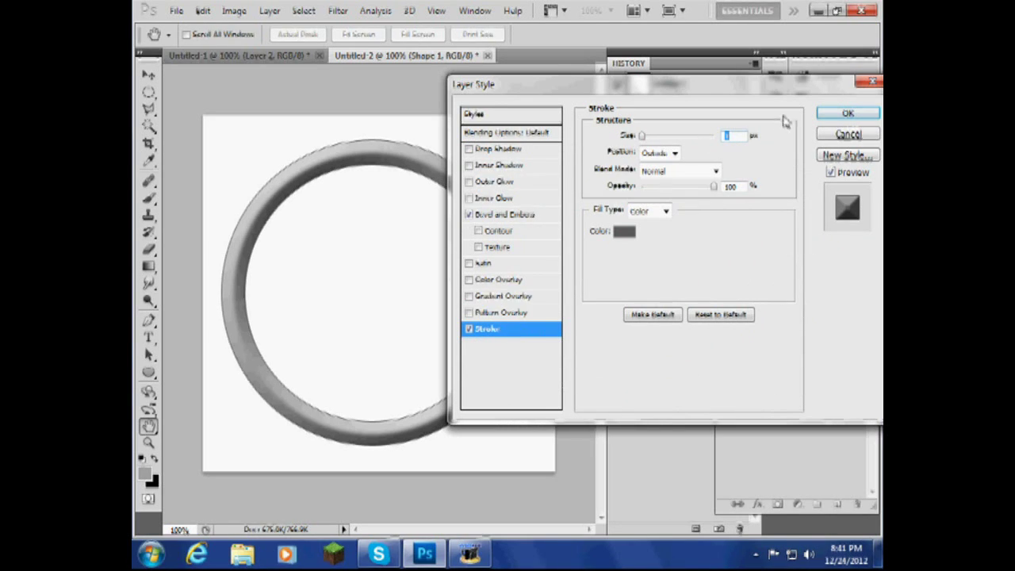
pyautogui.click(848, 113)
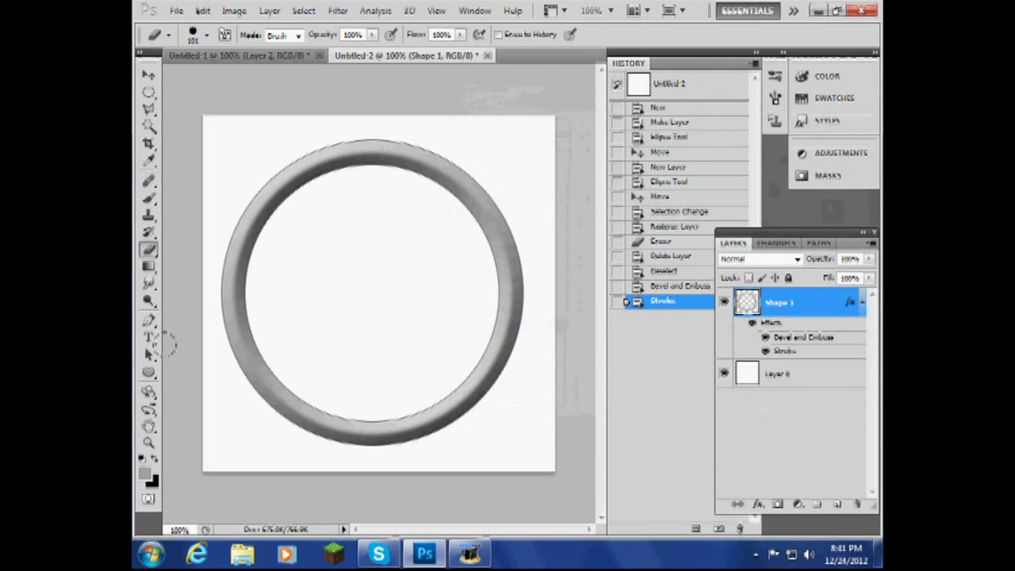
# Add a new layer and set the start color of the Gradient tool's custom gradient to light purple.
pyautogui.click(837, 505)
pyautogui.click(865, 333)
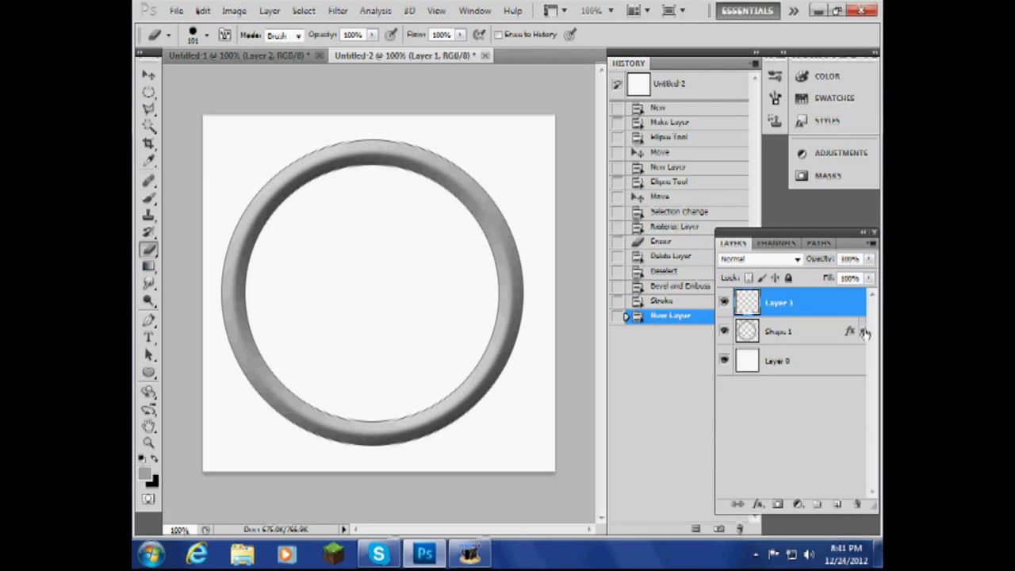
pyautogui.click(148, 266)
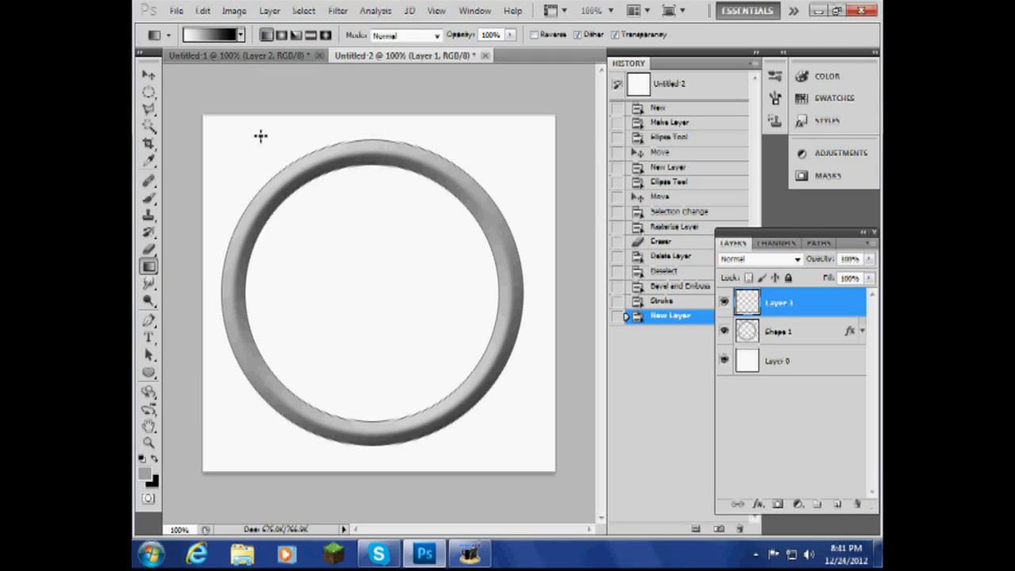
pyautogui.click(210, 34)
pyautogui.doubleClick(524, 369)
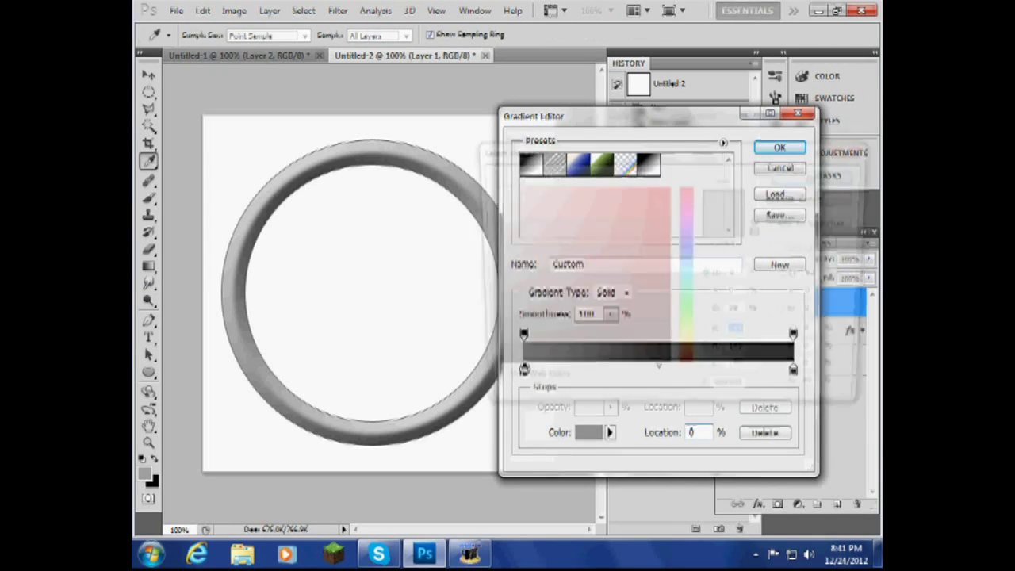
pyautogui.click(688, 224)
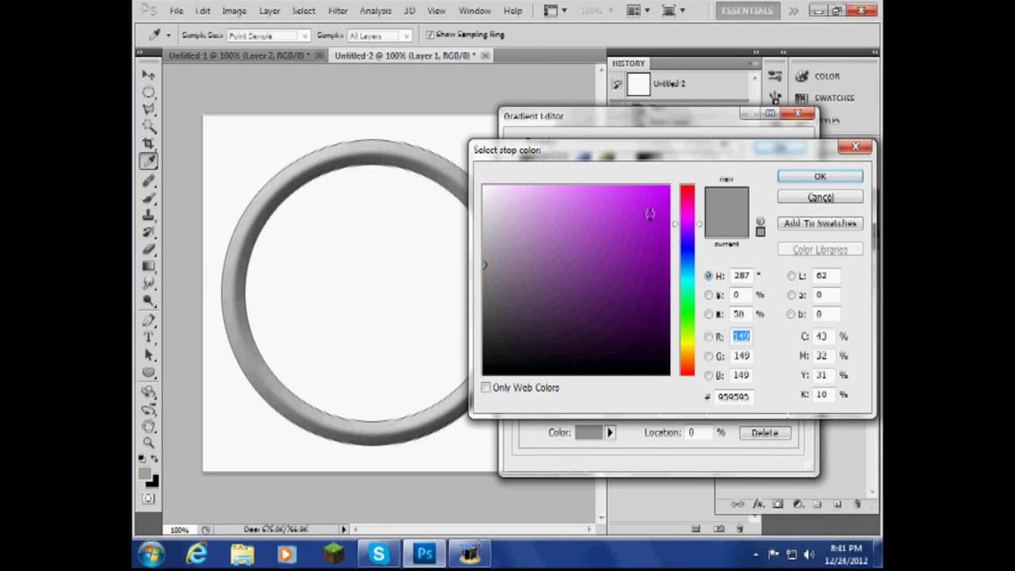
pyautogui.moveTo(617, 201); pyautogui.dragTo(579, 187)
pyautogui.click(822, 178)
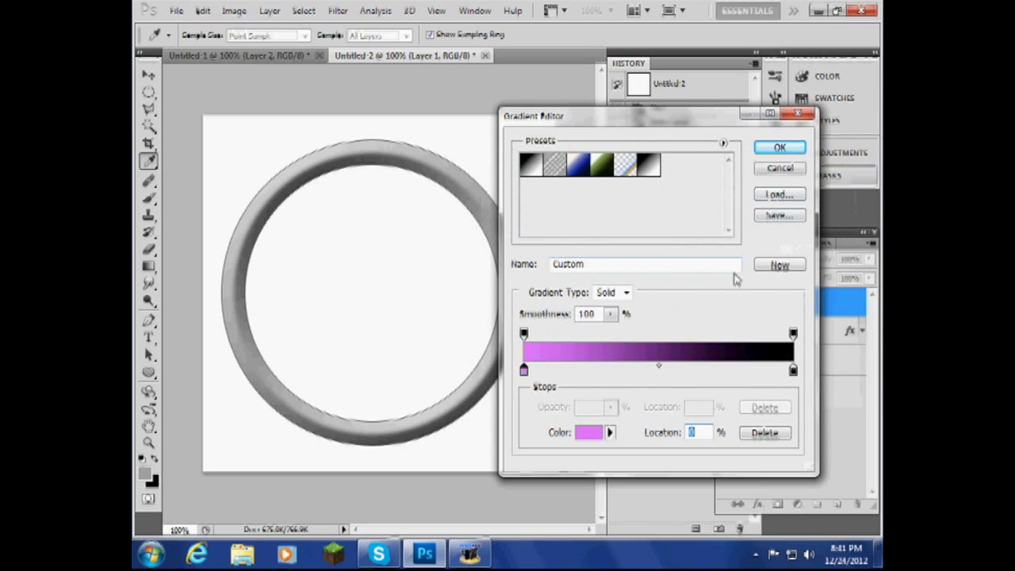
# Try to set the gradient's end stop at 100% to a dark purple.
pyautogui.doubleClick(791, 370)
pyautogui.click(691, 225)
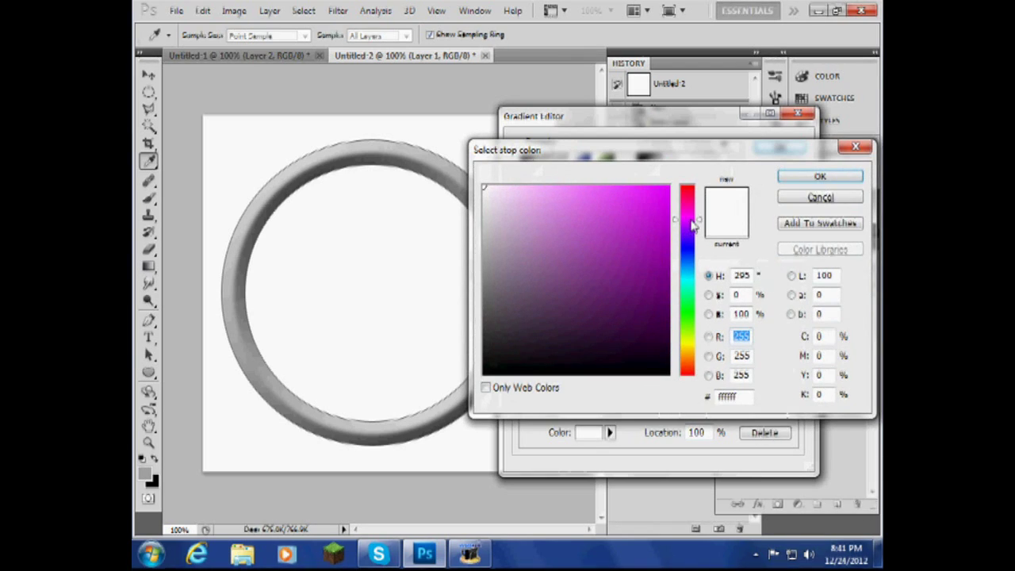
pyautogui.moveTo(644, 254)
pyautogui.mouseDown()
pyautogui.moveTo(662, 265)
pyautogui.moveTo(656, 253)
pyautogui.mouseUp()
pyautogui.click(818, 179)
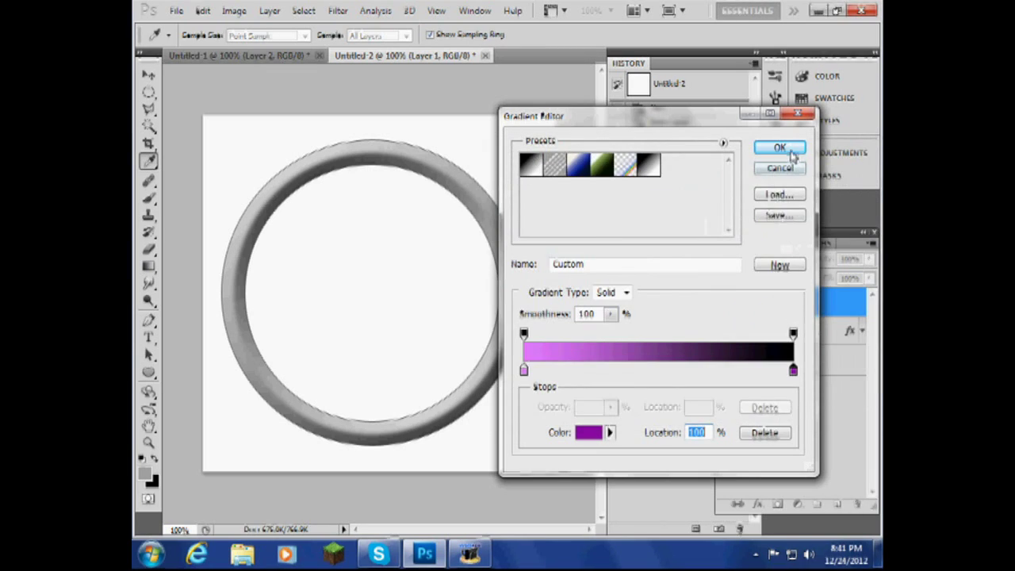
# Change the gradient's remaining black end stop to the vivid purple b511d3 and accept the gradient.
pyautogui.doubleClick(793, 373)
pyautogui.click(684, 221)
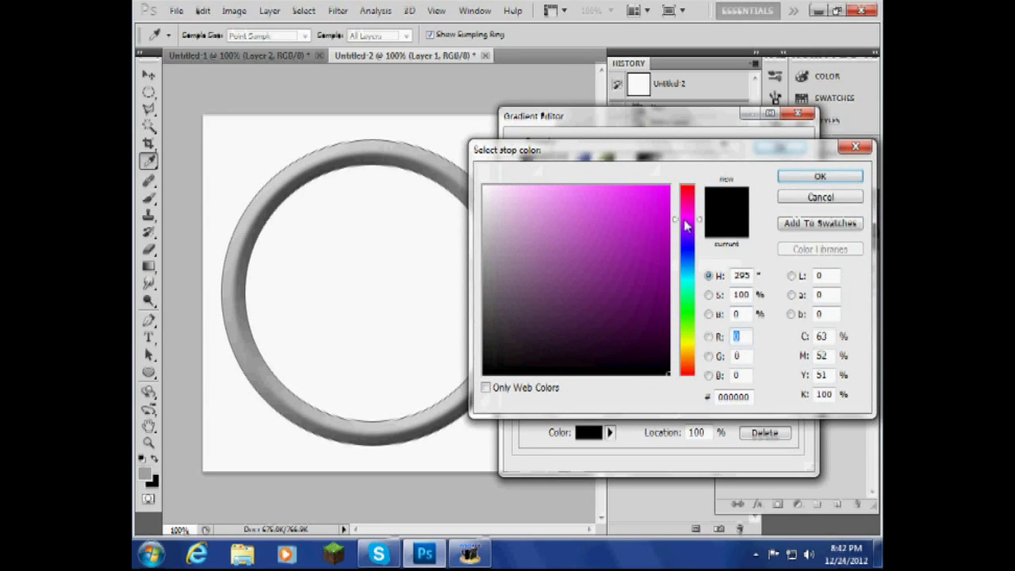
pyautogui.click(654, 218)
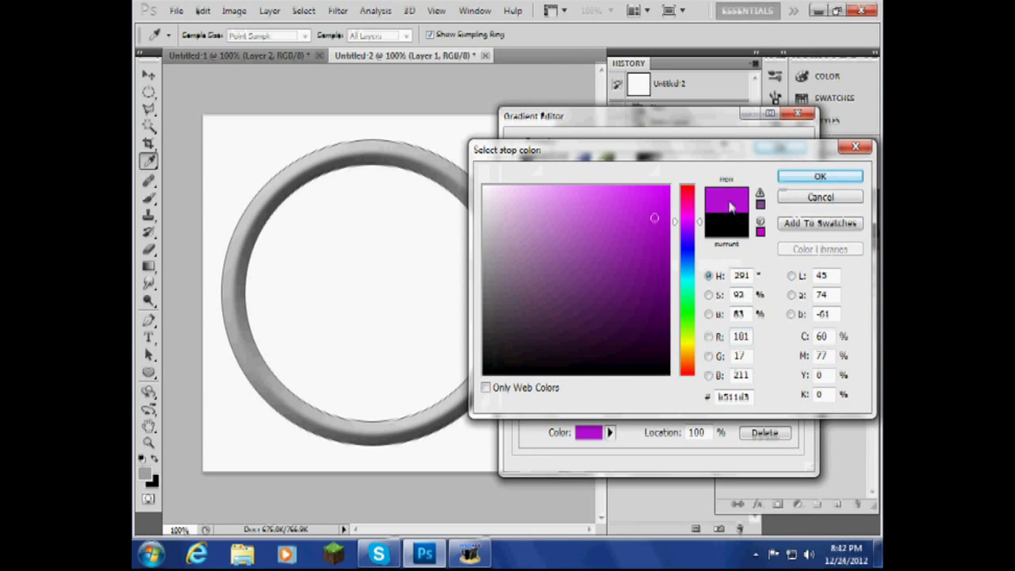
pyautogui.click(820, 180)
pyautogui.click(780, 149)
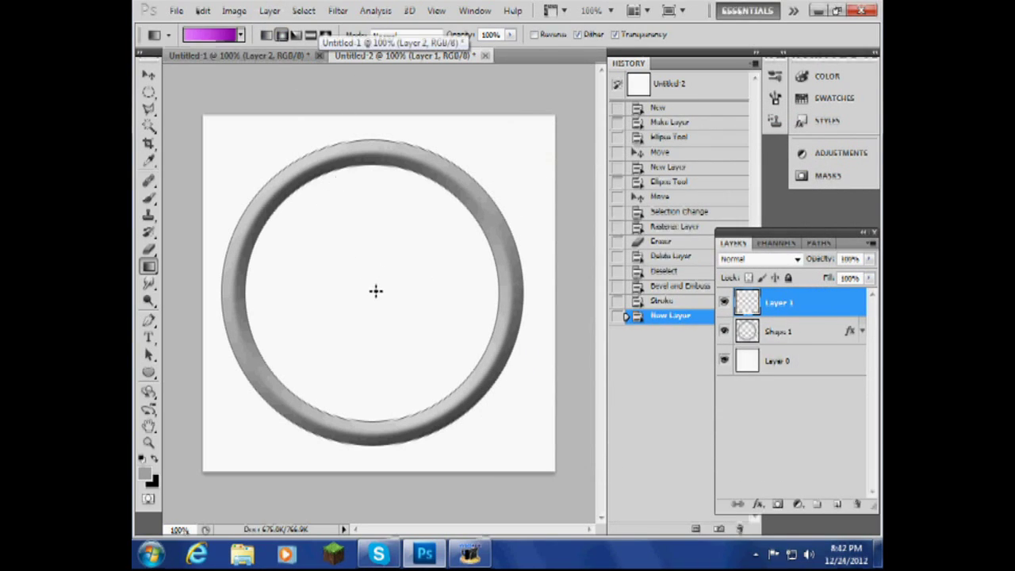
# Move the new layer below the ring's layer and fill it with a radial gradient radiating from the circle's center.
pyautogui.hotkey('ctrl', '[')
pyautogui.moveTo(373, 328); pyautogui.dragTo(368, 443)
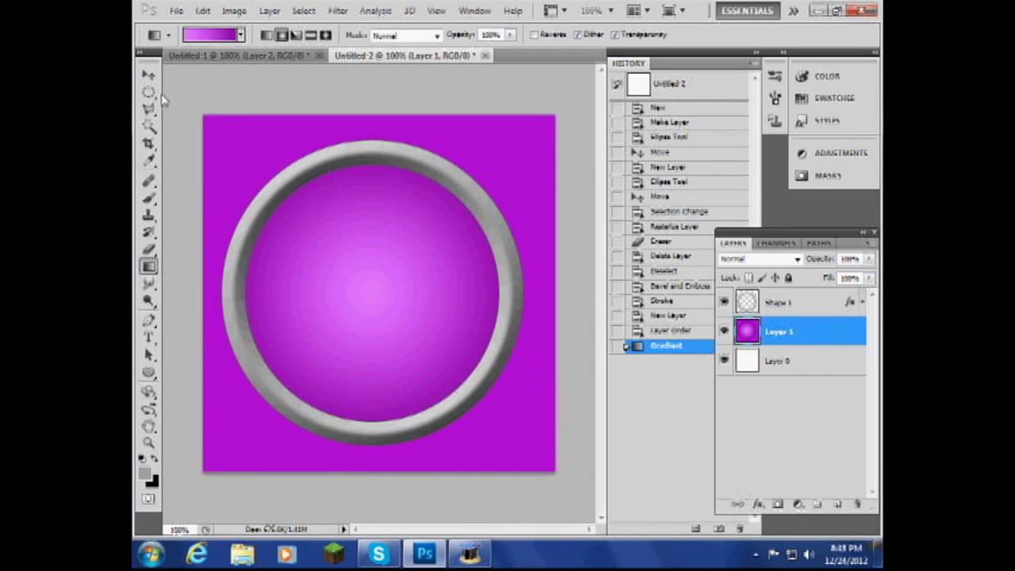
# Make an elliptical selection along the middle of the ring's band and invert it.
pyautogui.press('m')
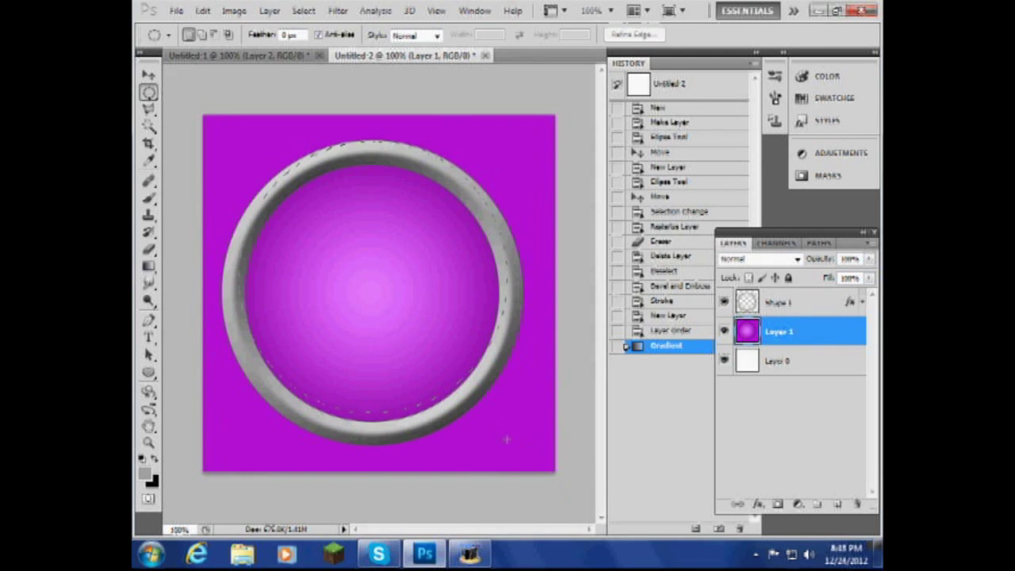
pyautogui.moveTo(512, 447); pyautogui.dragTo(511, 451)
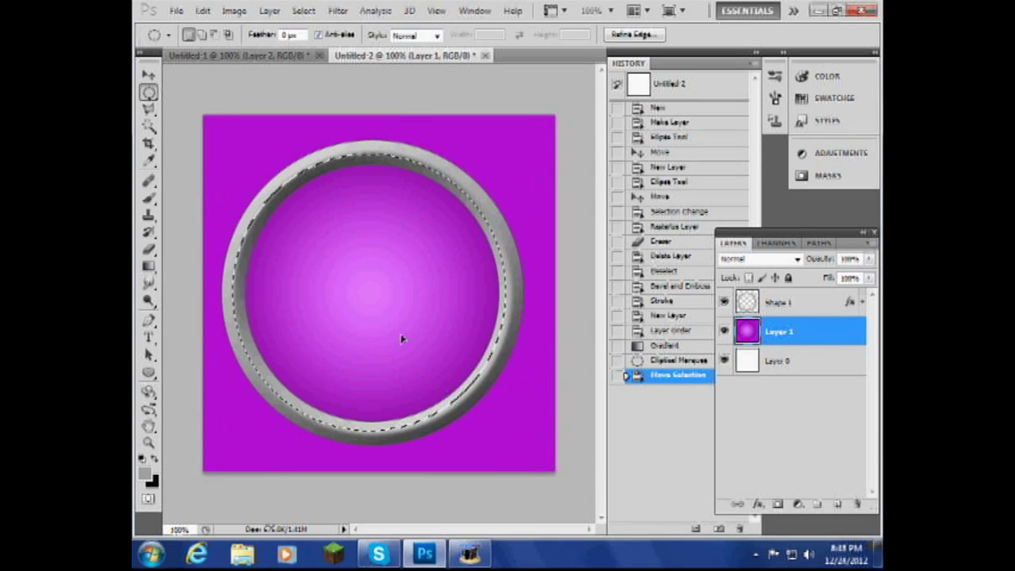
pyautogui.click(304, 13)
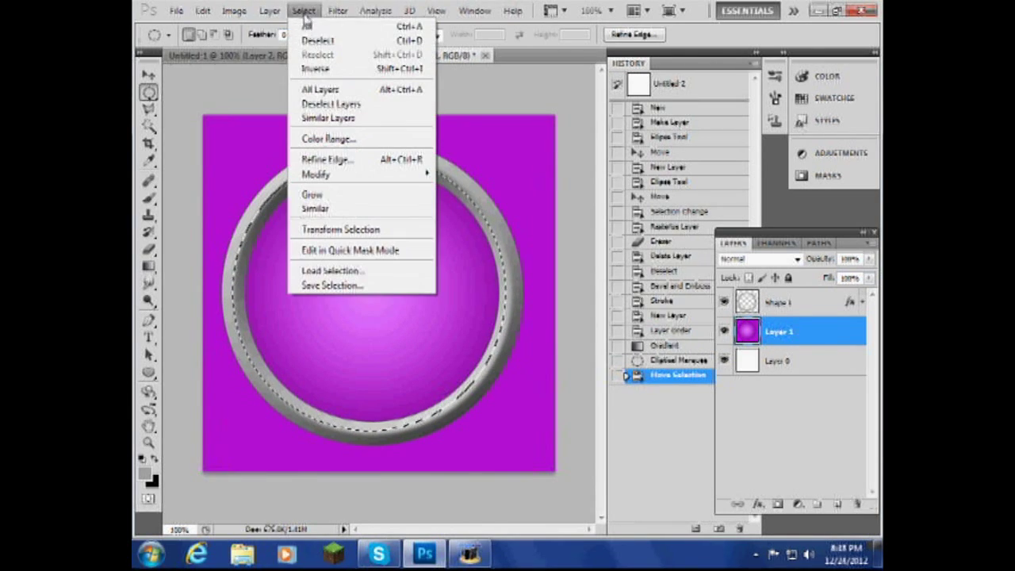
pyautogui.click(316, 70)
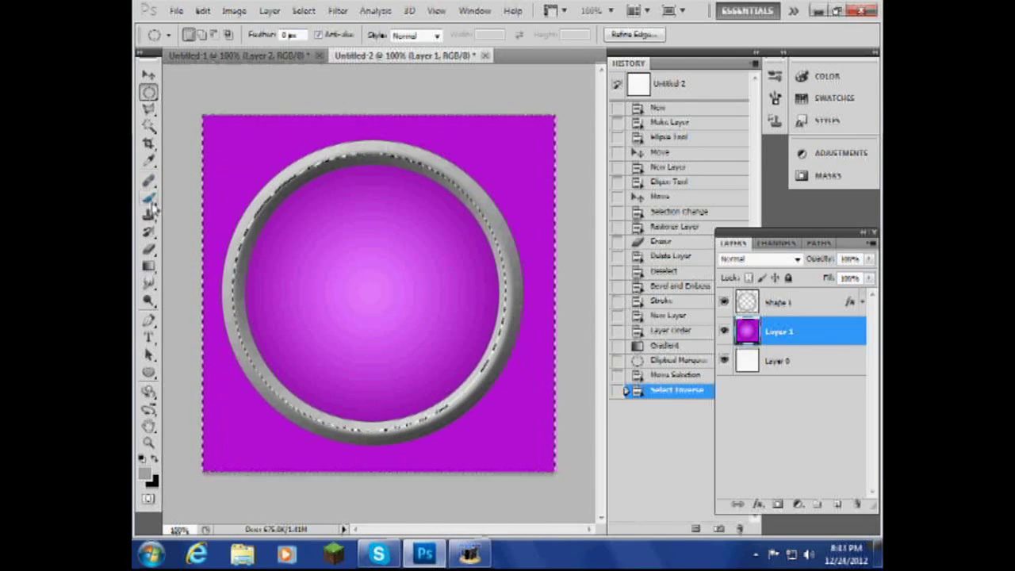
# Erase the purple fill outside the ring on Layer 1 and clear the selection.
pyautogui.click(149, 249)
pyautogui.moveTo(186, 220)
pyautogui.mouseDown()
pyautogui.moveTo(167, 111)
pyautogui.moveTo(220, 141)
pyautogui.moveTo(363, 125)
pyautogui.moveTo(547, 198)
pyautogui.moveTo(535, 373)
pyautogui.moveTo(516, 435)
pyautogui.moveTo(273, 464)
pyautogui.moveTo(208, 373)
pyautogui.moveTo(210, 262)
pyautogui.mouseUp()
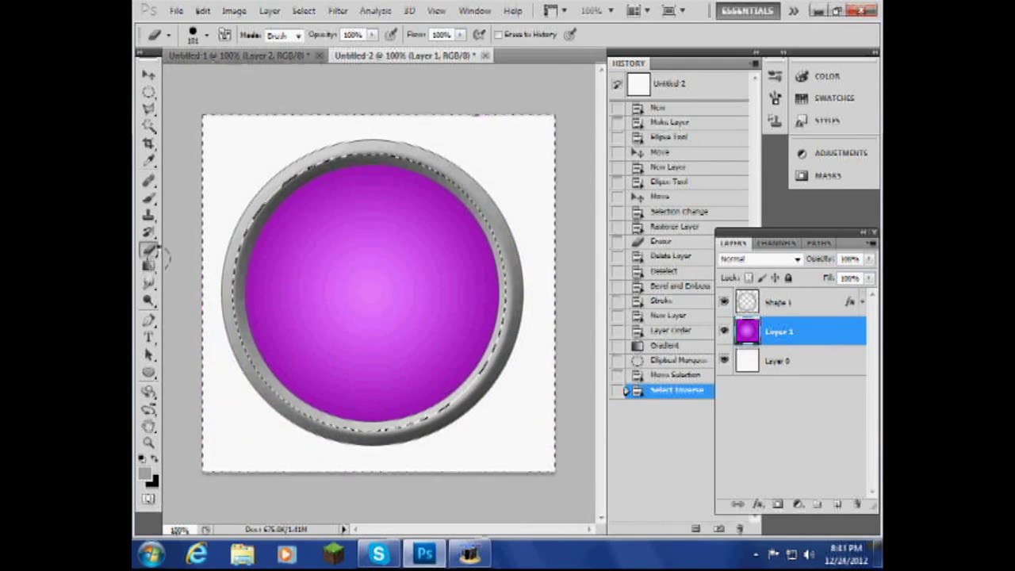
pyautogui.hotkey('ctrl', 'd')
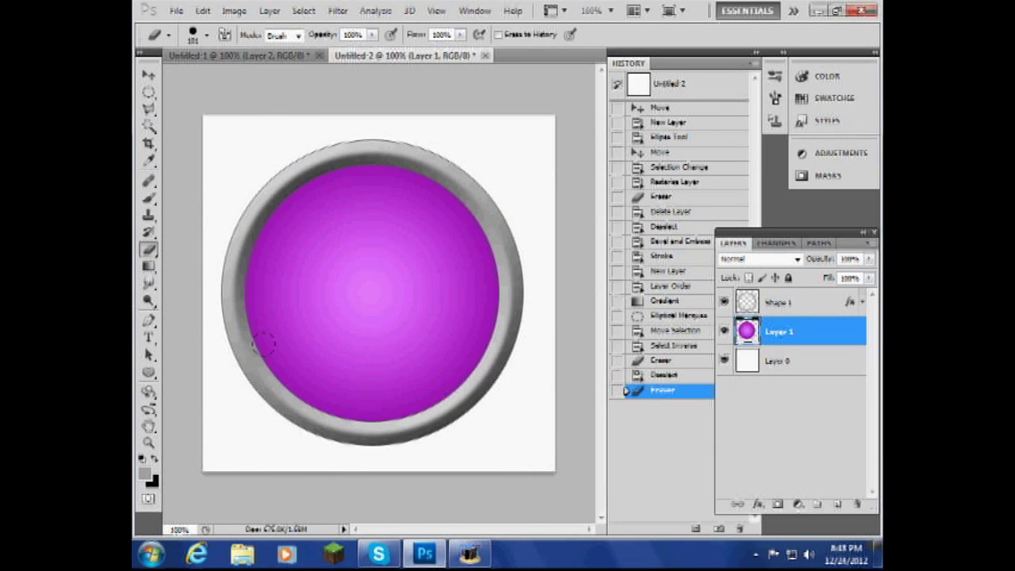
# Add the text PH over the purple circle in the Blade Runner Movie Font.
pyautogui.click(150, 336)
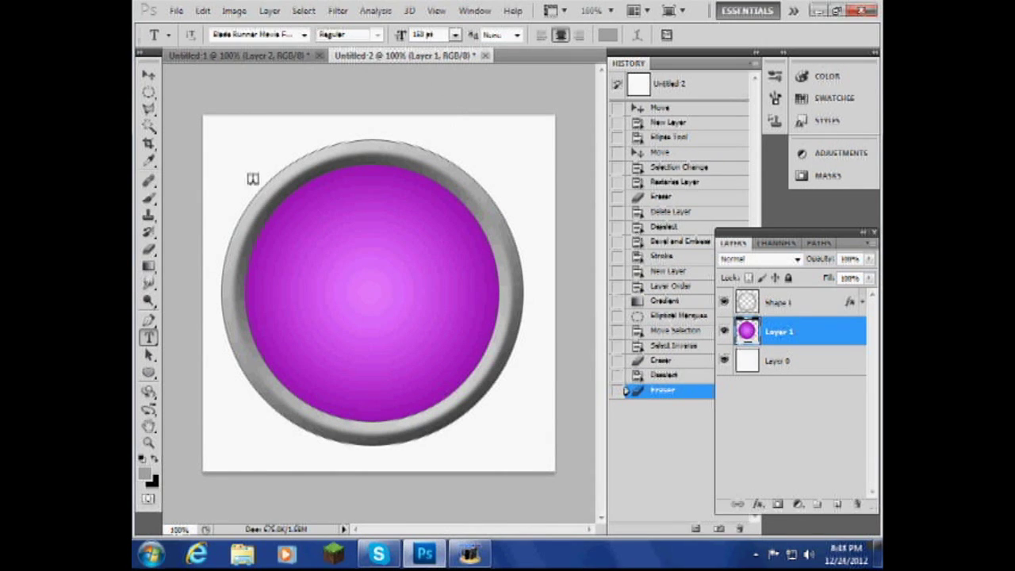
pyautogui.moveTo(399, 308); pyautogui.dragTo(529, 403)
pyautogui.write('PH')
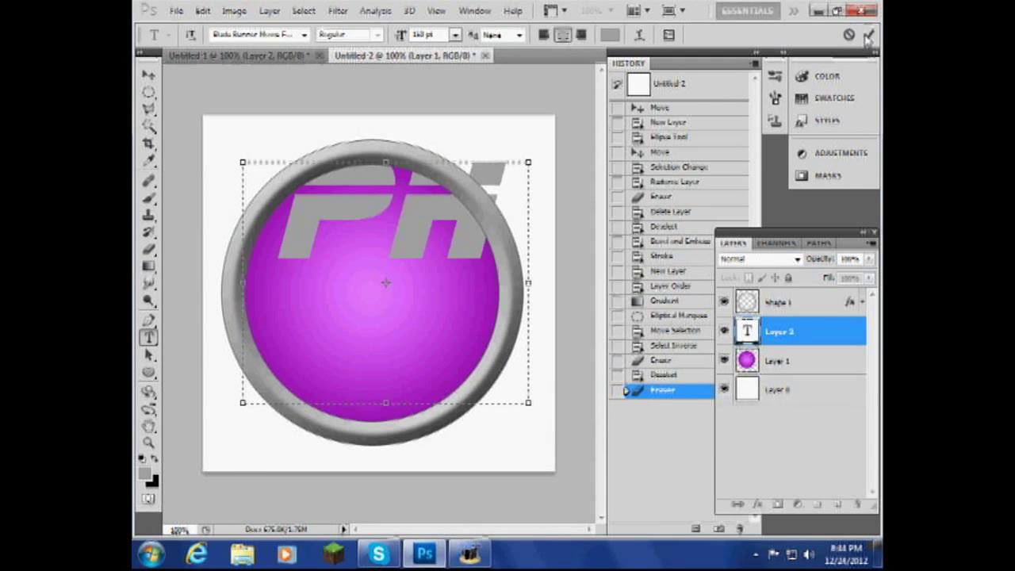
pyautogui.click(868, 37)
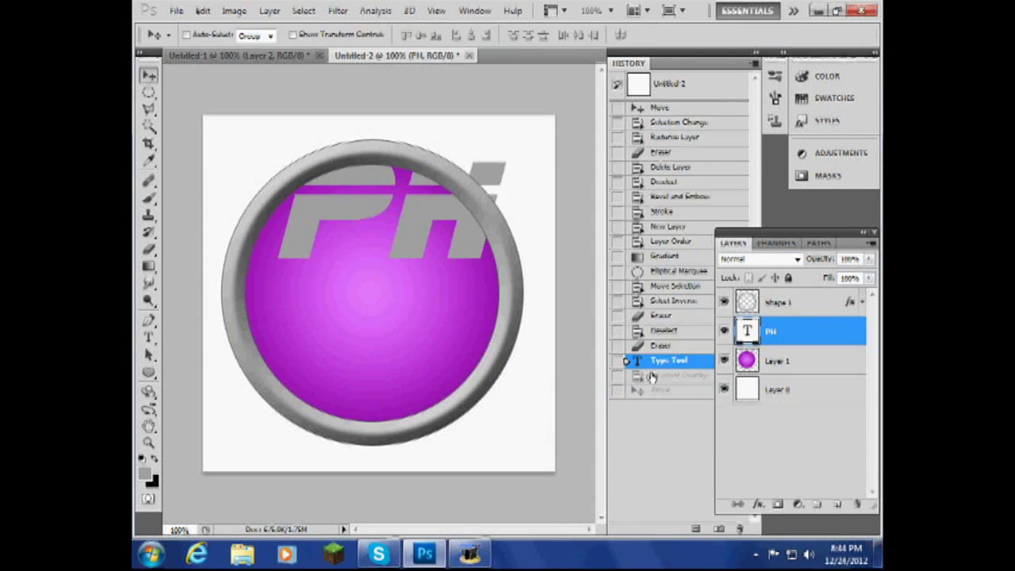
# Apply a Gradient Overlay with the Radial style to the PH text layer.
pyautogui.click(759, 506)
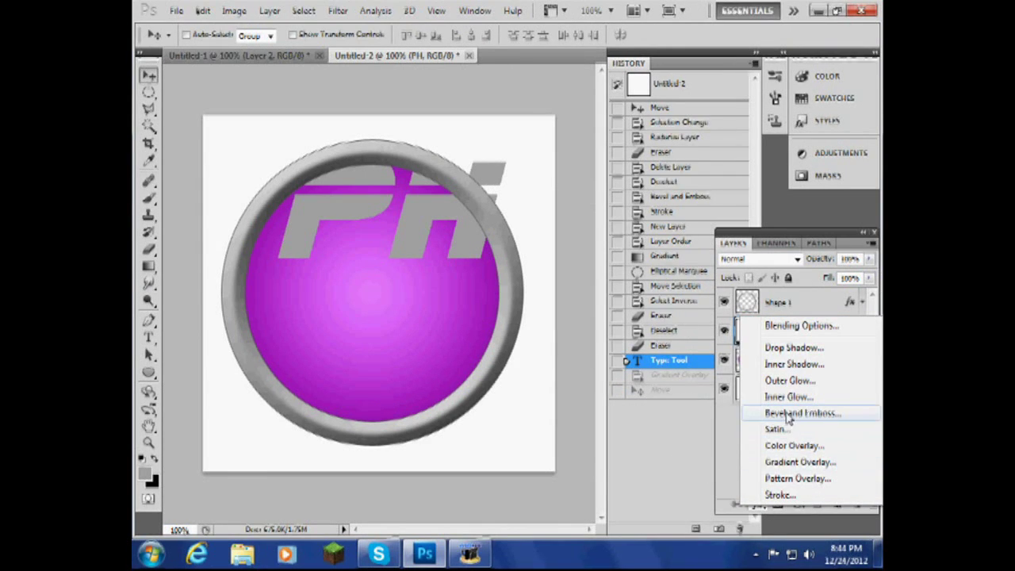
pyautogui.click(790, 462)
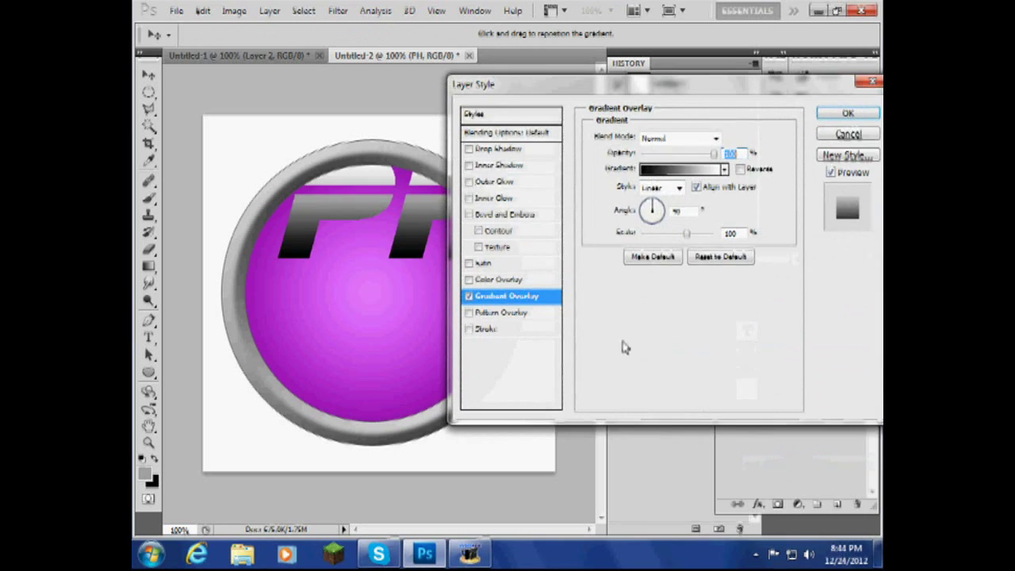
pyautogui.click(676, 188)
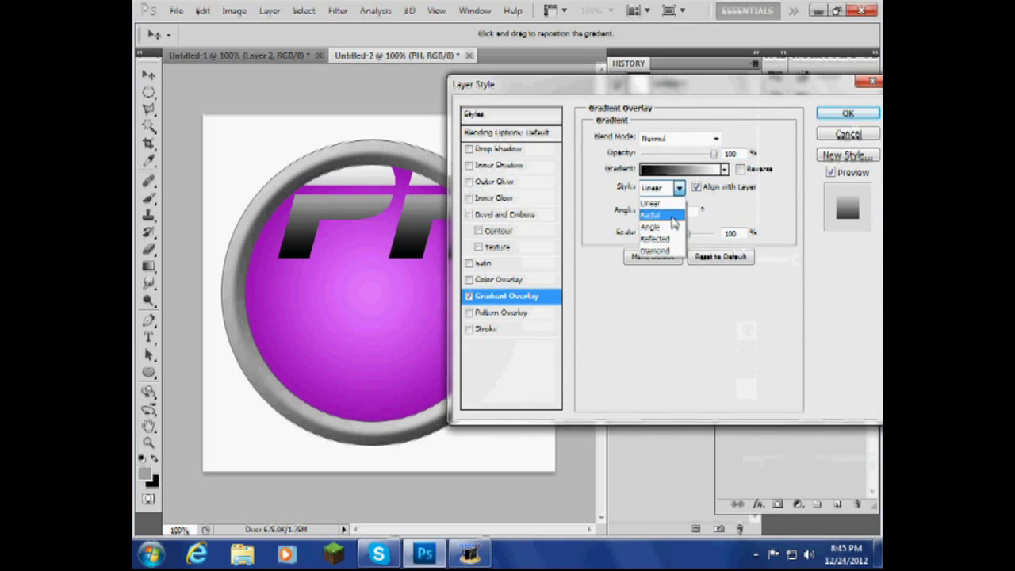
pyautogui.click(673, 215)
# Set the start stop of the text's overlay gradient to a medium gray.
pyautogui.click(682, 169)
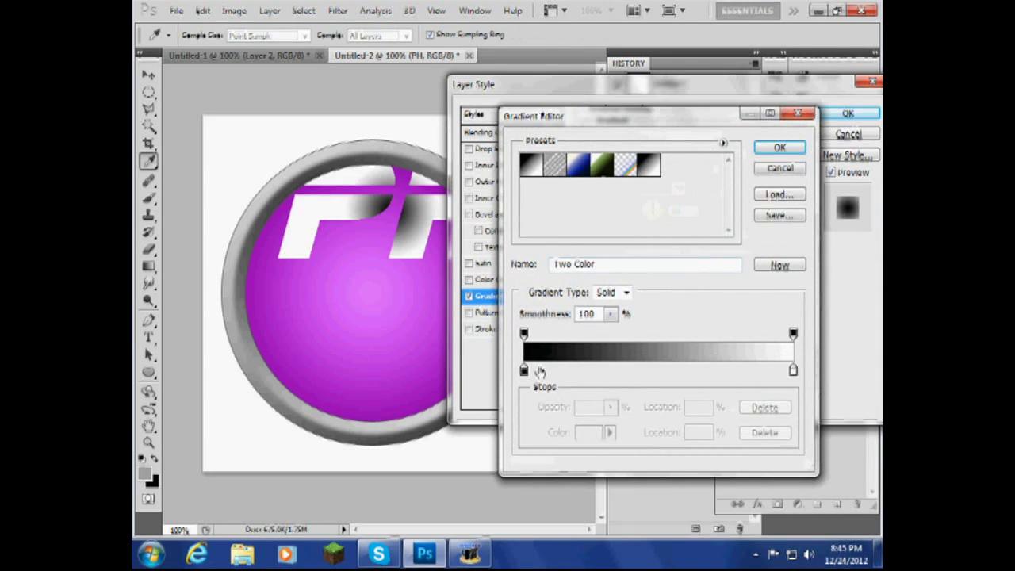
pyautogui.click(524, 371)
pyautogui.doubleClick(524, 370)
pyautogui.click(486, 307)
pyautogui.moveTo(485, 307)
pyautogui.mouseDown()
pyautogui.moveTo(467, 290)
pyautogui.moveTo(483, 291)
pyautogui.mouseUp()
pyautogui.click(820, 176)
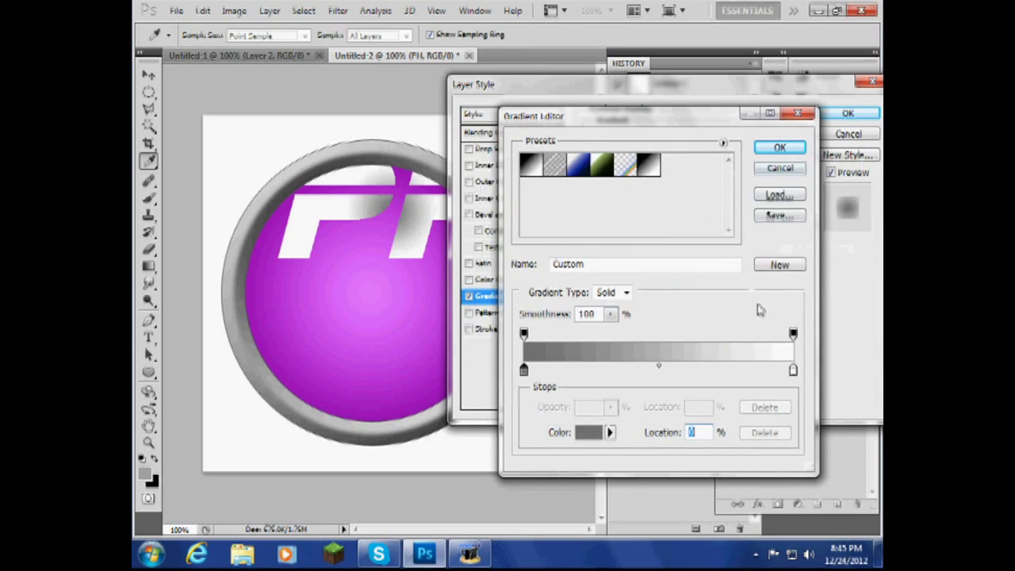
# Set the end stop of the text's overlay gradient to dark gray 282828.
pyautogui.doubleClick(794, 371)
pyautogui.moveTo(567, 317)
pyautogui.mouseDown()
pyautogui.moveTo(479, 336)
pyautogui.moveTo(467, 348)
pyautogui.moveTo(463, 331)
pyautogui.moveTo(450, 346)
pyautogui.mouseUp()
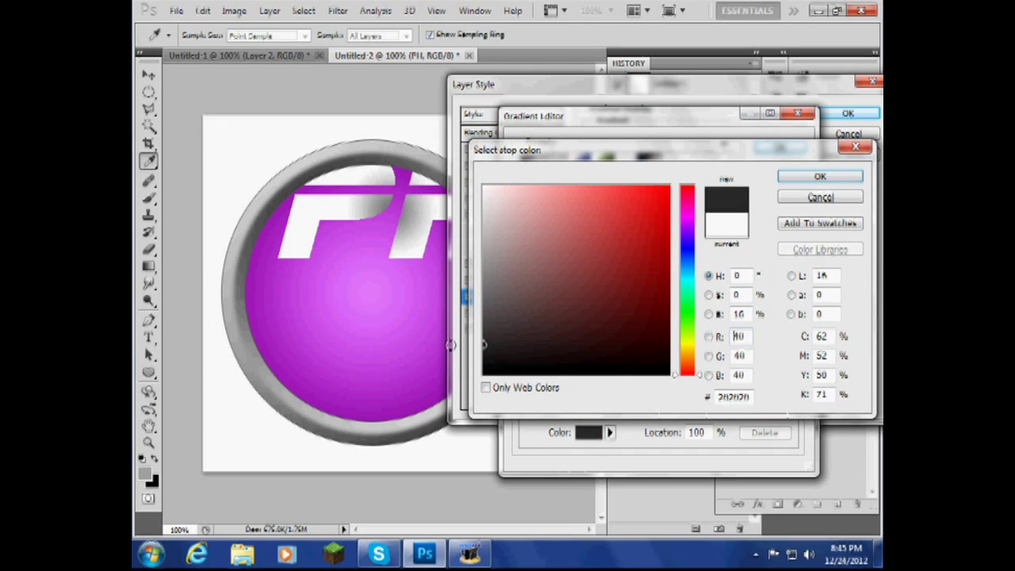
pyautogui.click(822, 176)
# Shift the overlay gradient's midpoint to about 68% and confirm the PH text's layer style.
pyautogui.moveTo(660, 368); pyautogui.dragTo(690, 371)
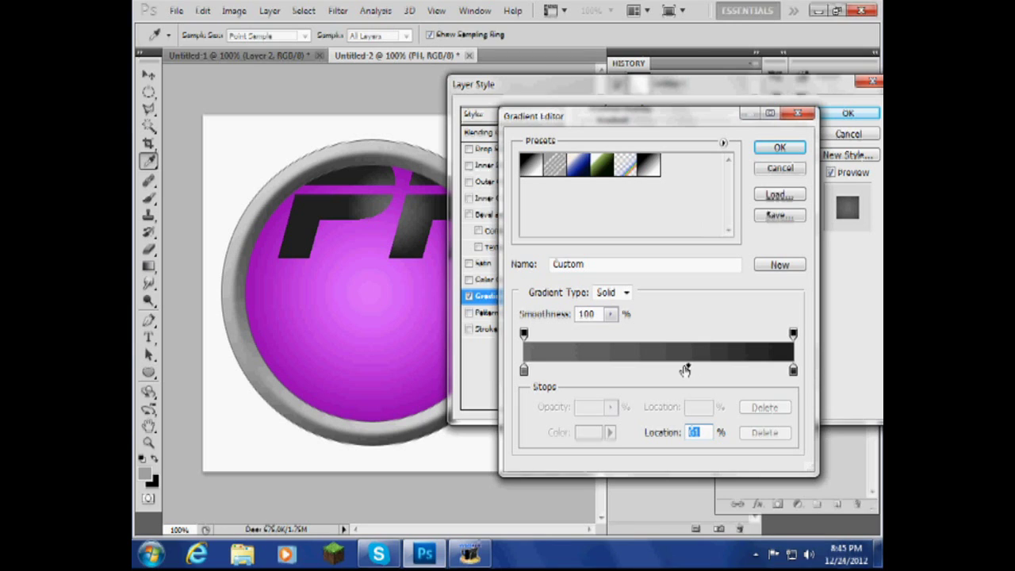
pyautogui.moveTo(688, 370); pyautogui.dragTo(710, 371)
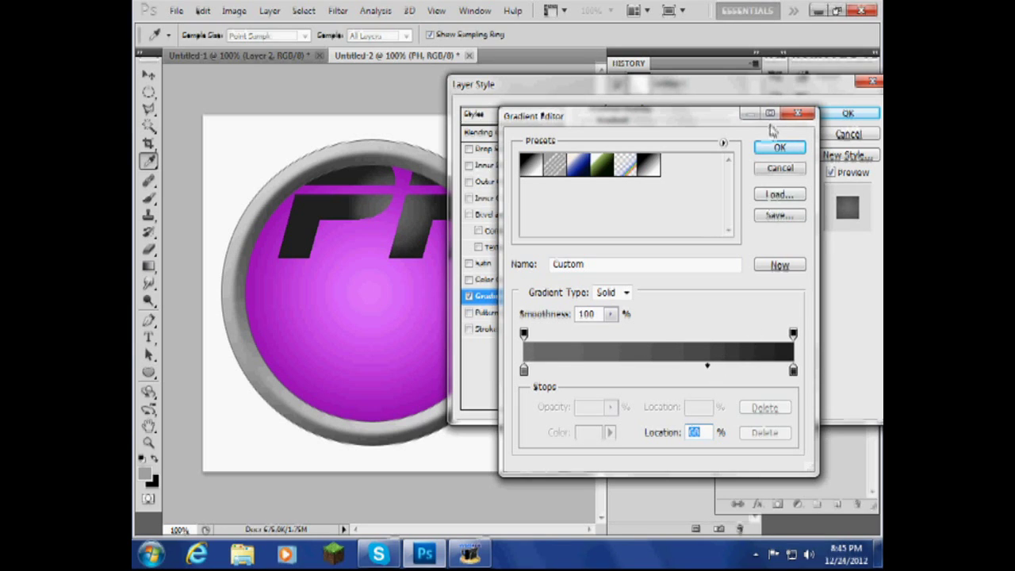
pyautogui.click(779, 147)
pyautogui.click(846, 115)
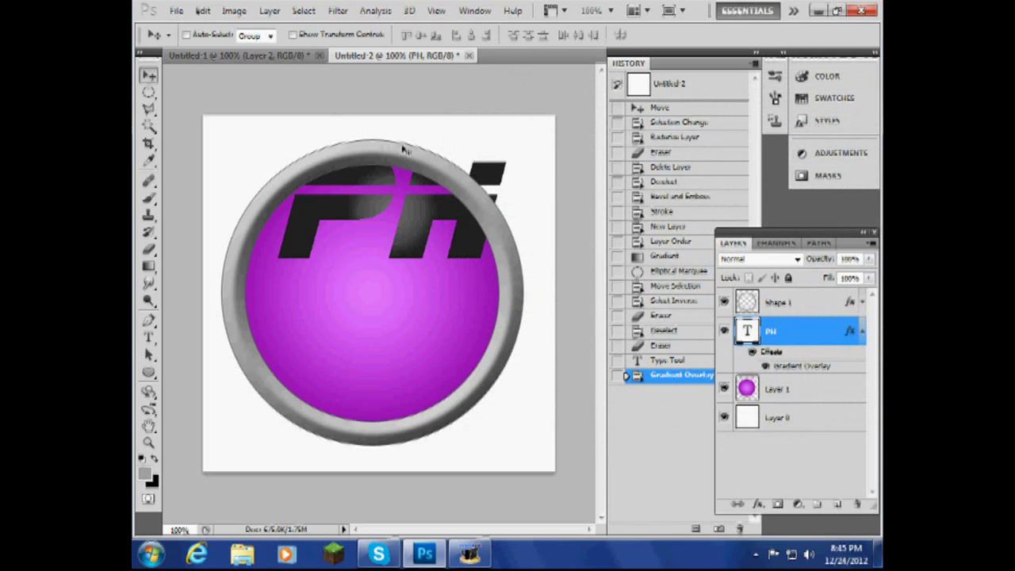
# Move the PH text to the circle's middle and apply the Spherize filter at 100% in Normal mode, allowing rasterization.
pyautogui.moveTo(331, 214); pyautogui.dragTo(322, 285)
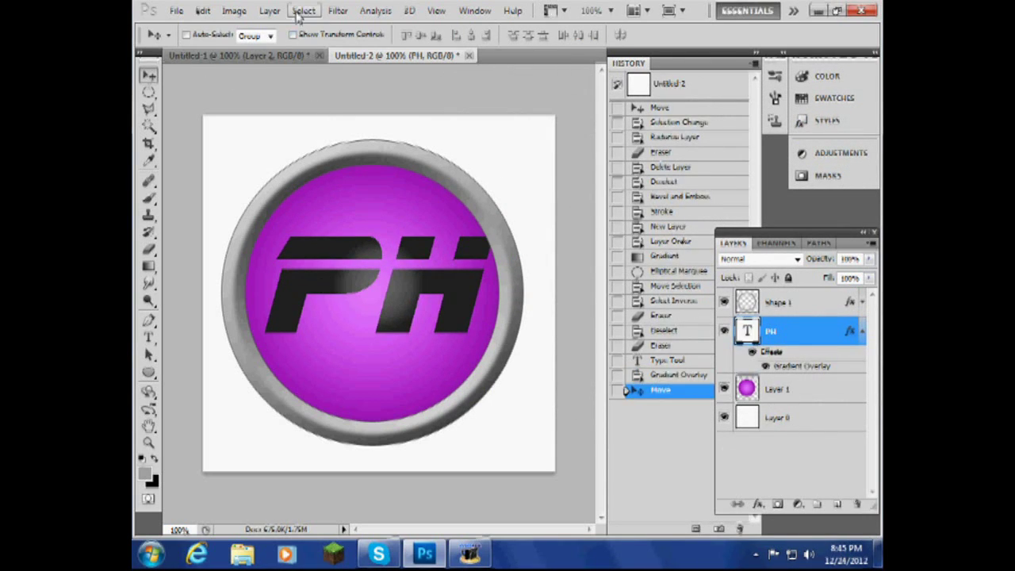
pyautogui.click(347, 12)
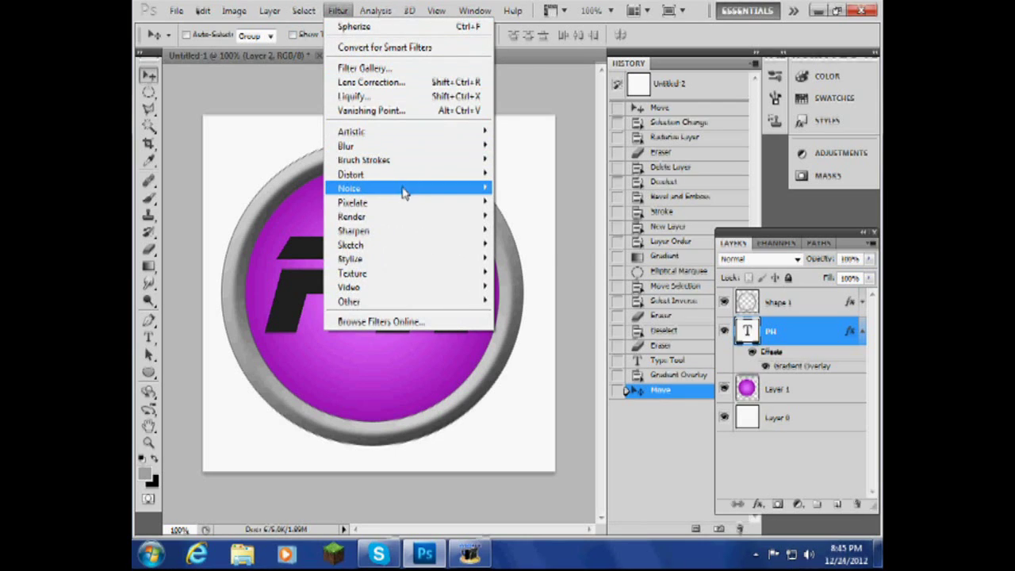
pyautogui.moveTo(401, 204)
pyautogui.moveTo(478, 175)
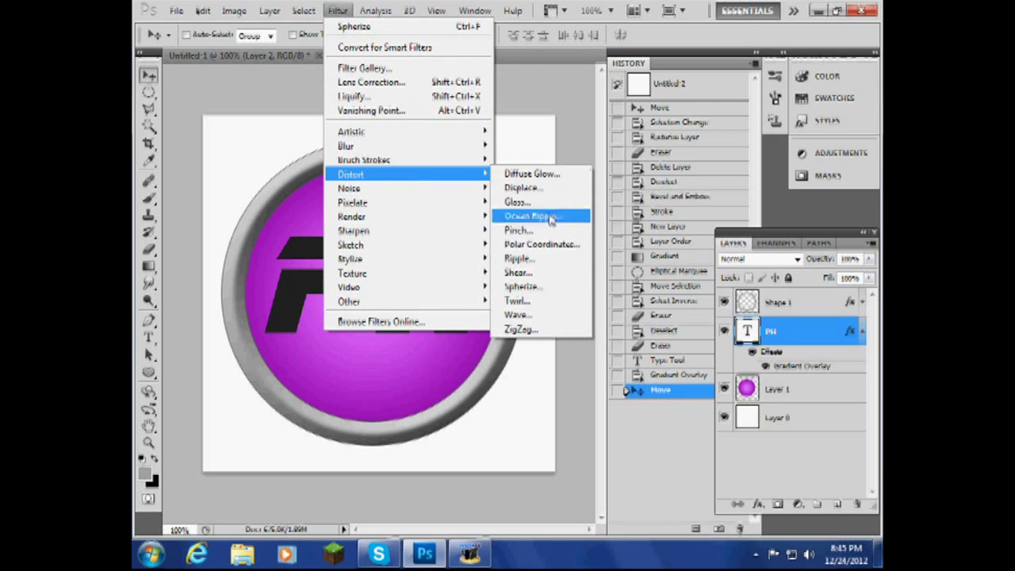
pyautogui.click(546, 274)
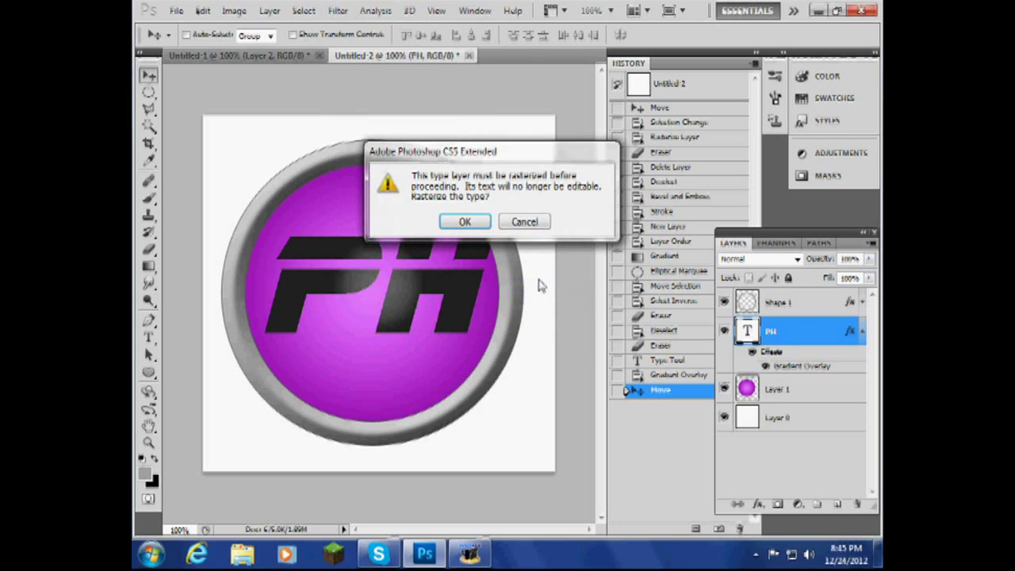
pyautogui.click(463, 223)
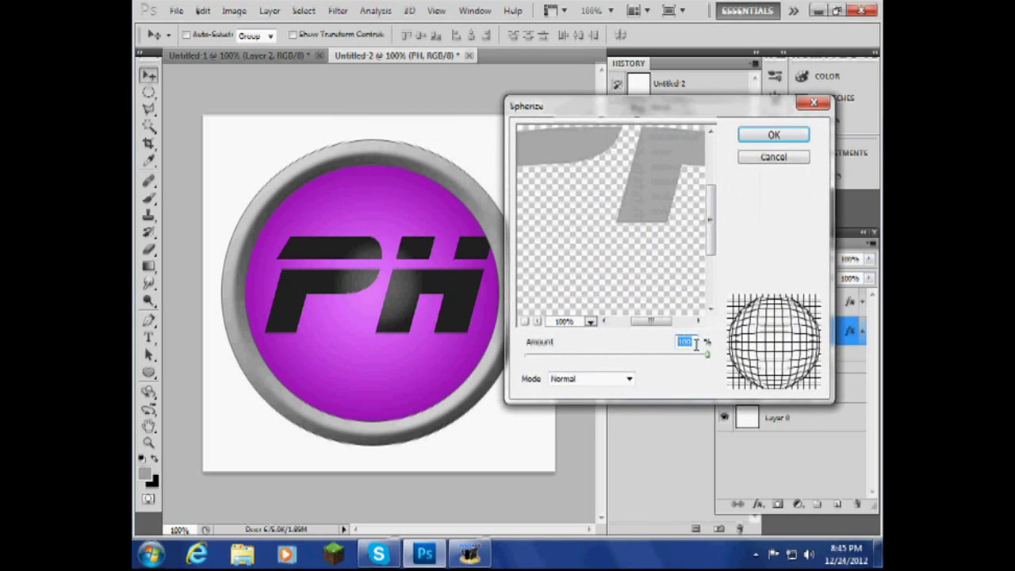
pyautogui.click(776, 137)
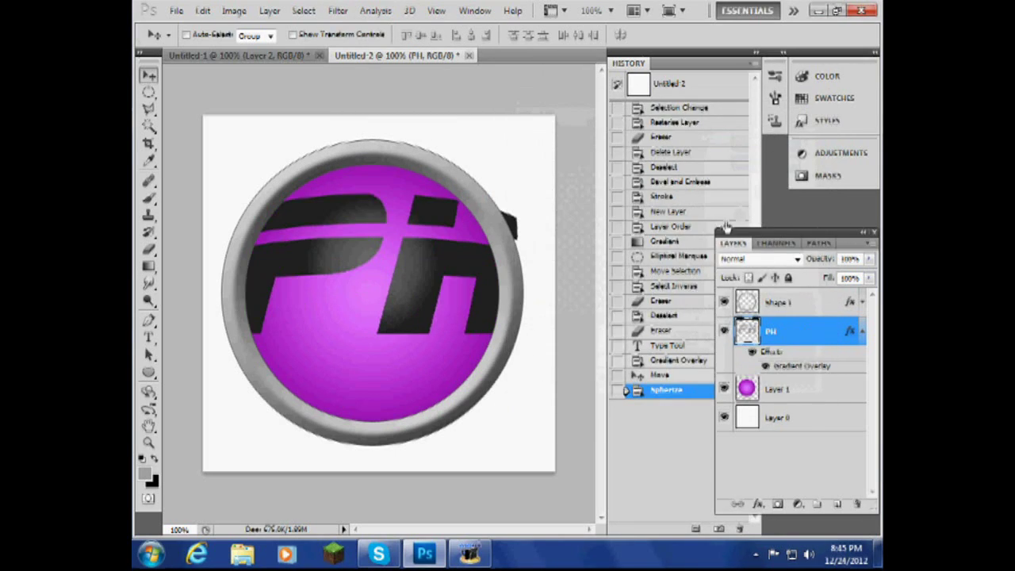
# Rotate the PH lettering counterclockwise by about 19 degrees and apply the transform.
pyautogui.click(204, 12)
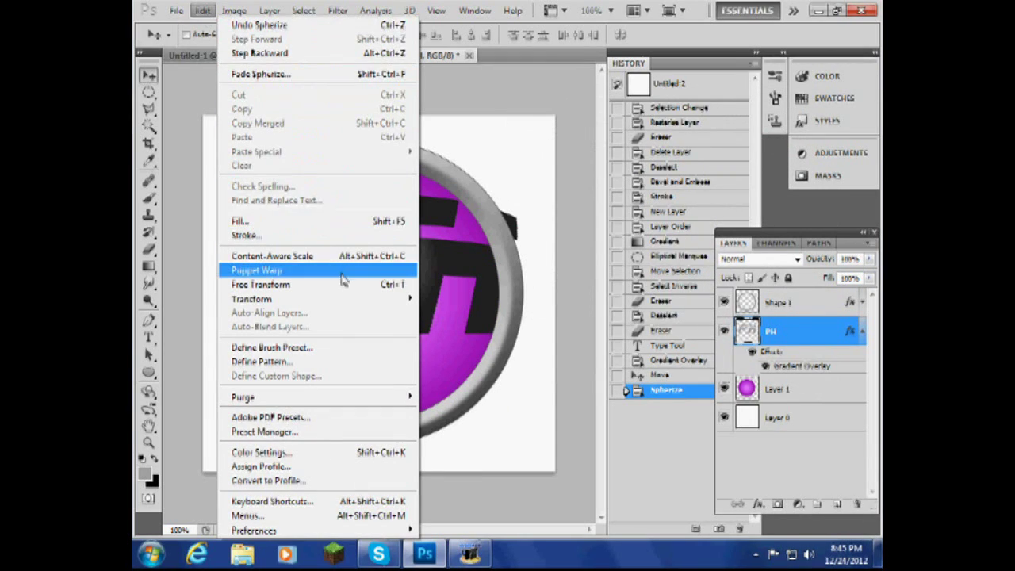
pyautogui.moveTo(358, 300)
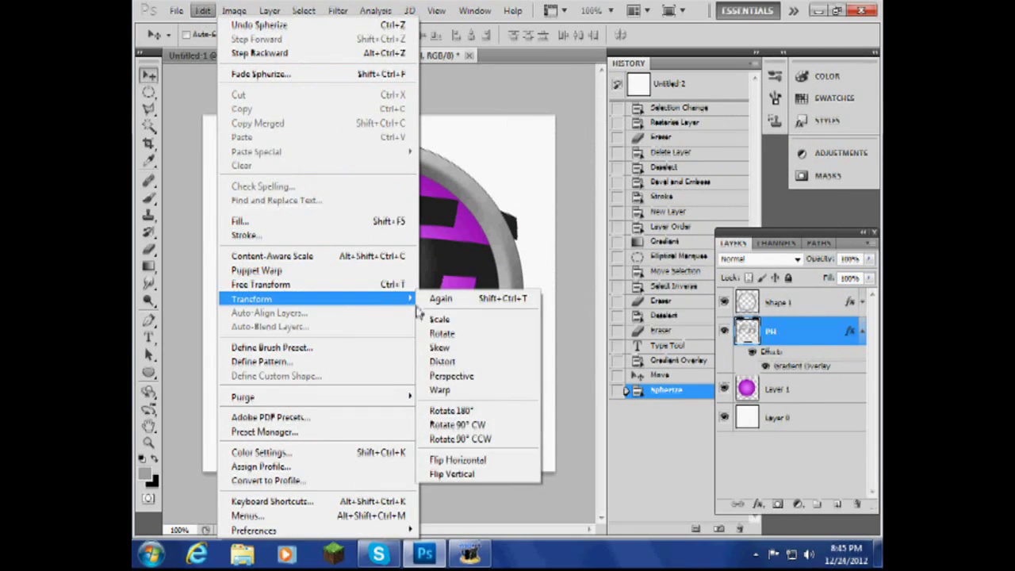
pyautogui.click(494, 338)
pyautogui.moveTo(429, 200); pyautogui.dragTo(409, 162)
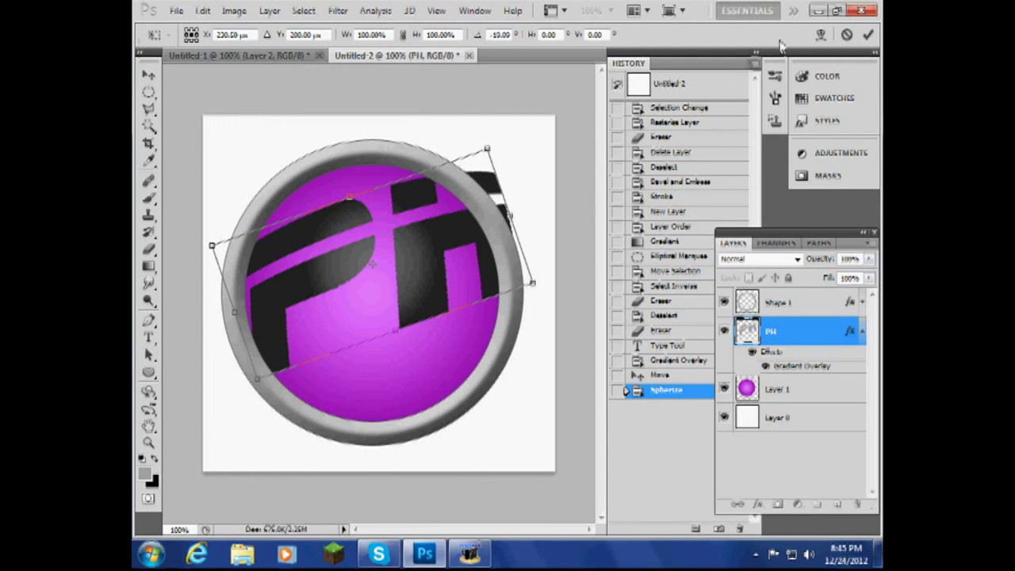
pyautogui.press('Return')
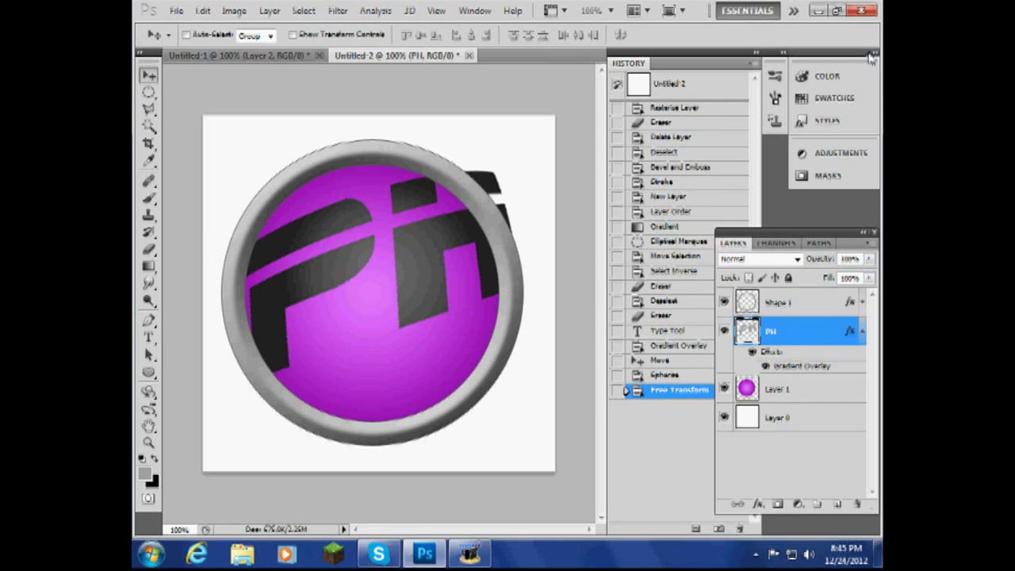
# Scale the PH lettering to about 87% width and 98% height, fit it inside the gray ring and apply the transform.
pyautogui.hotkey('ctrl', 't')
pyautogui.moveTo(521, 170); pyautogui.dragTo(492, 192)
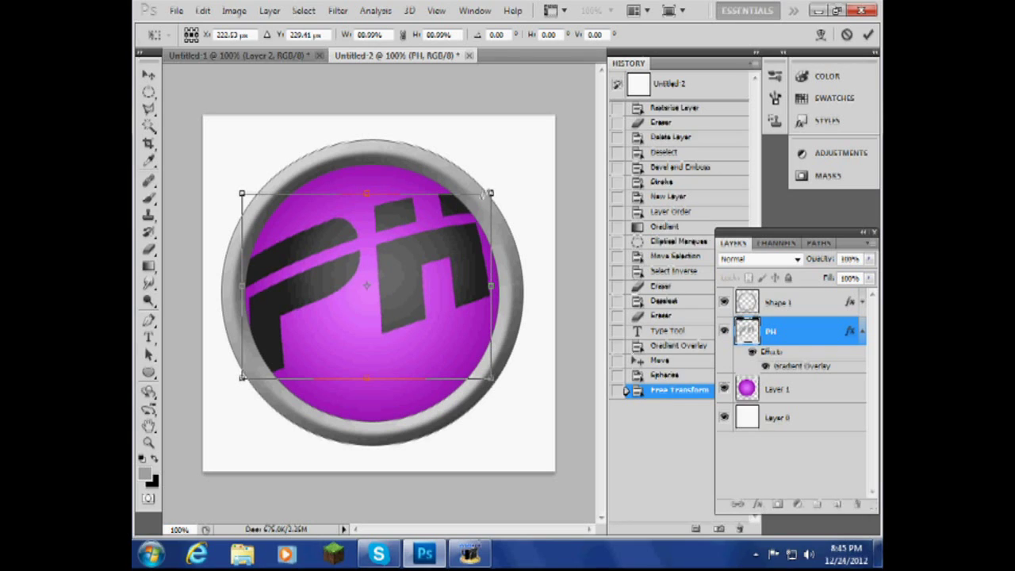
pyautogui.moveTo(402, 277); pyautogui.dragTo(404, 294)
pyautogui.moveTo(377, 206); pyautogui.dragTo(376, 188)
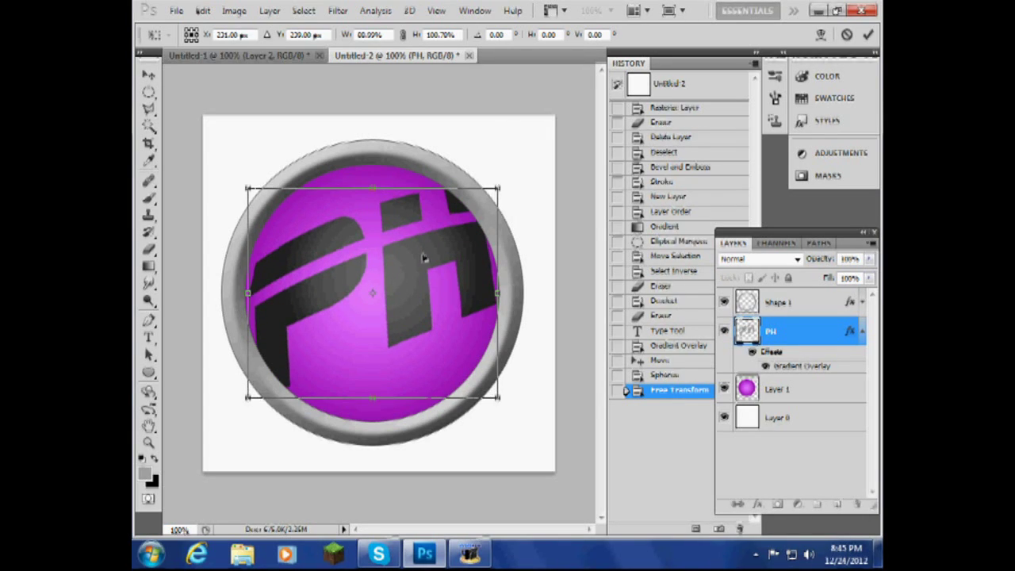
pyautogui.moveTo(497, 189); pyautogui.dragTo(492, 192)
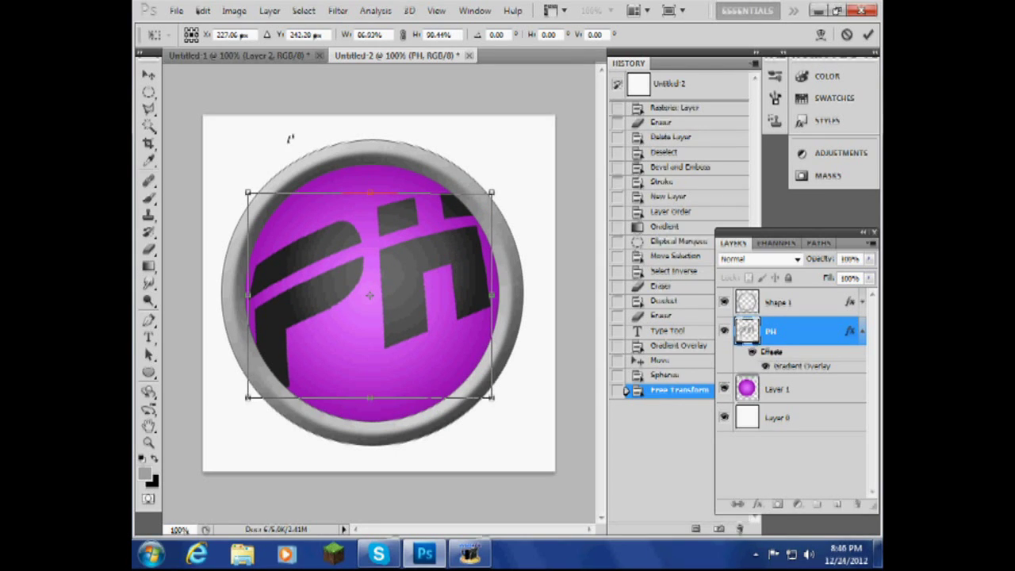
pyautogui.click(869, 34)
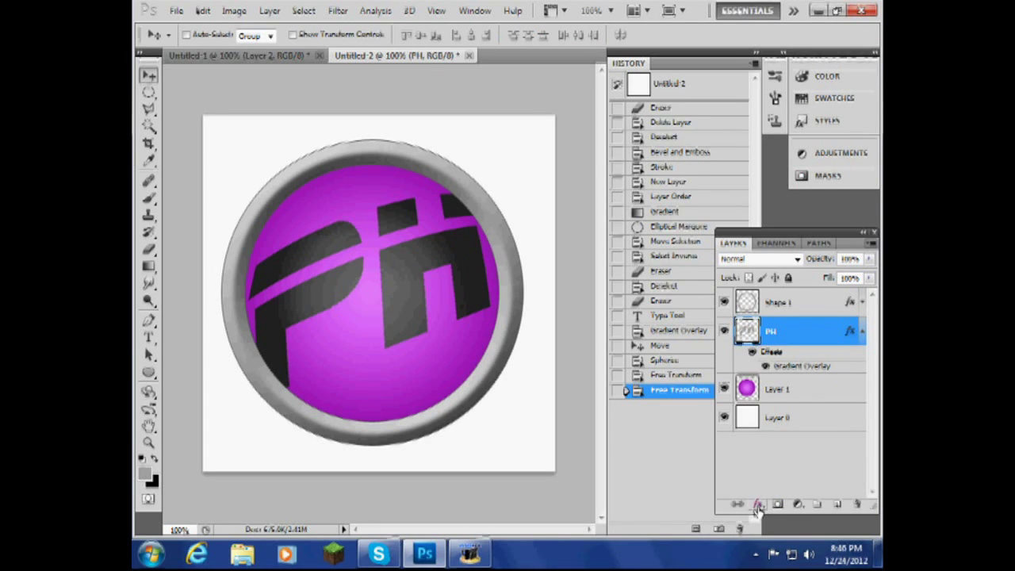
# Add a black outside stroke at 100% opacity to the PH lettering and nudge the lettering slightly to the right.
pyautogui.click(758, 506)
pyautogui.click(801, 493)
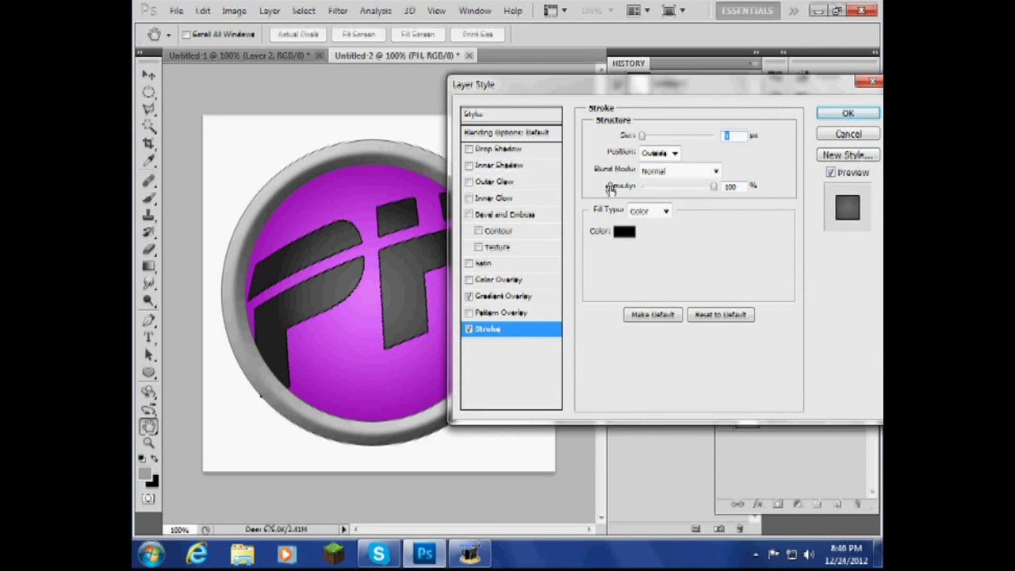
pyautogui.click(848, 113)
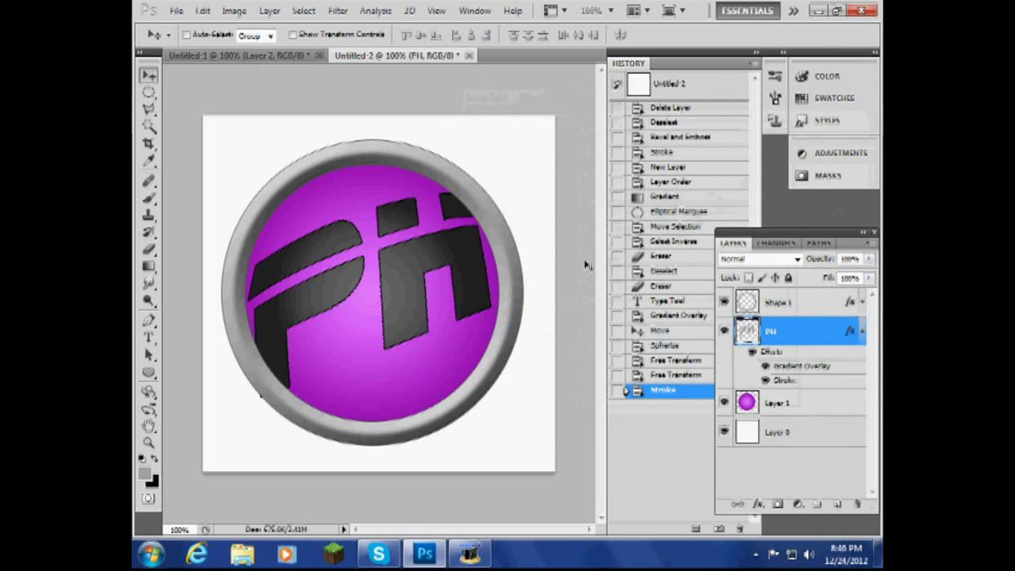
pyautogui.moveTo(337, 274); pyautogui.dragTo(340, 273)
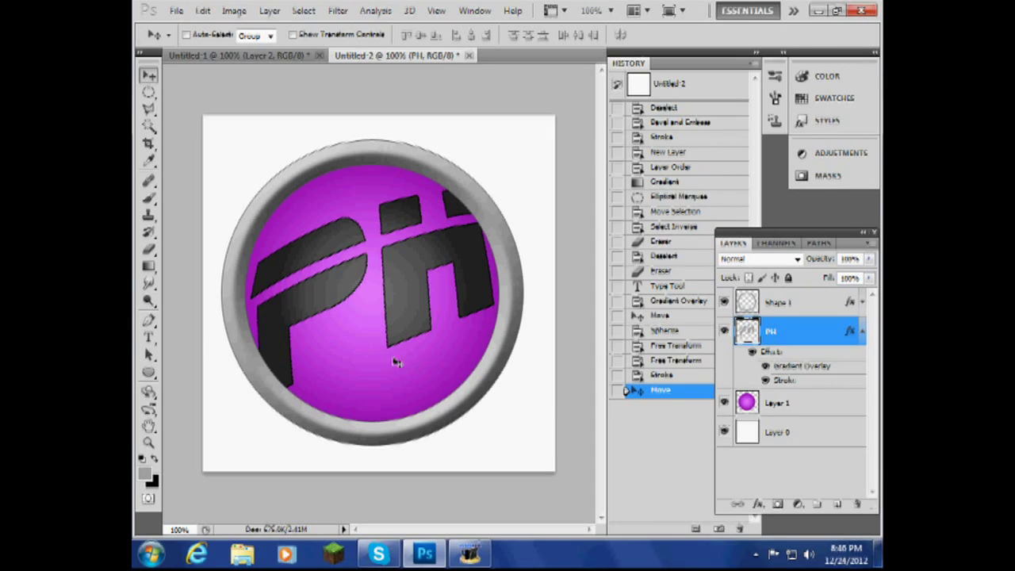
# Draw a tall white ellipse over the purple circle, on a new layer below the PH lettering.
pyautogui.click(148, 372)
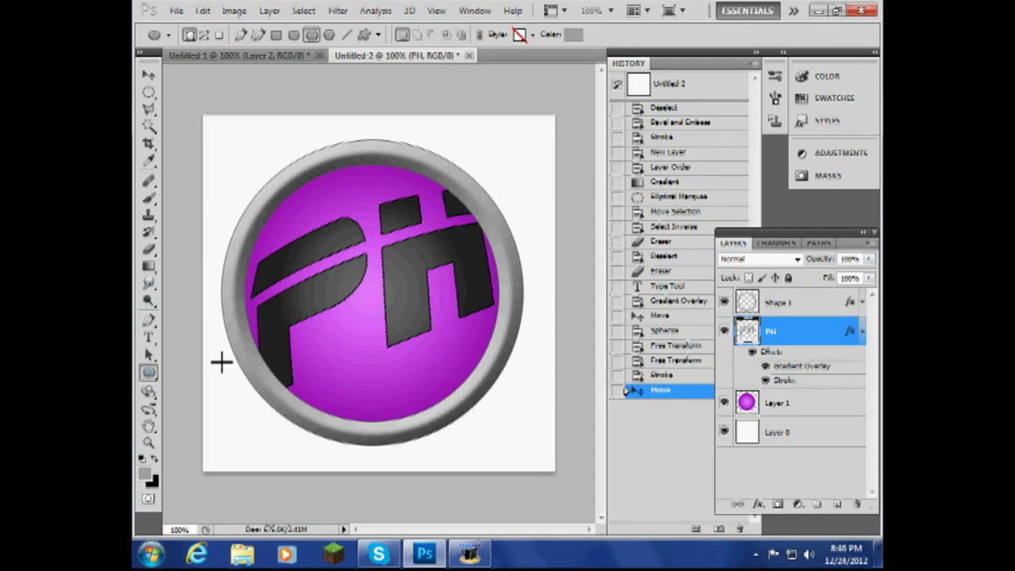
pyautogui.click(568, 36)
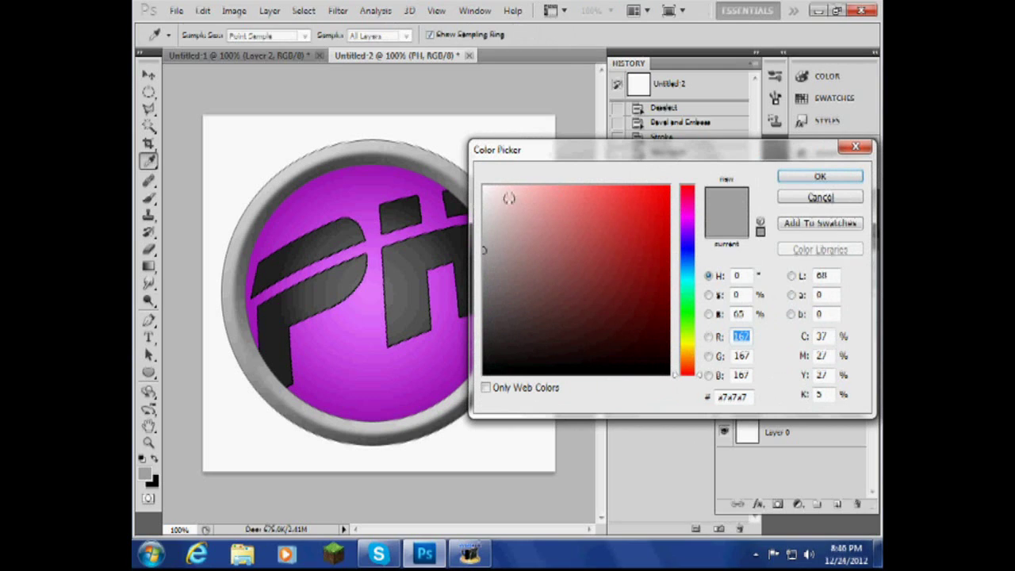
pyautogui.click(485, 188)
pyautogui.click(846, 178)
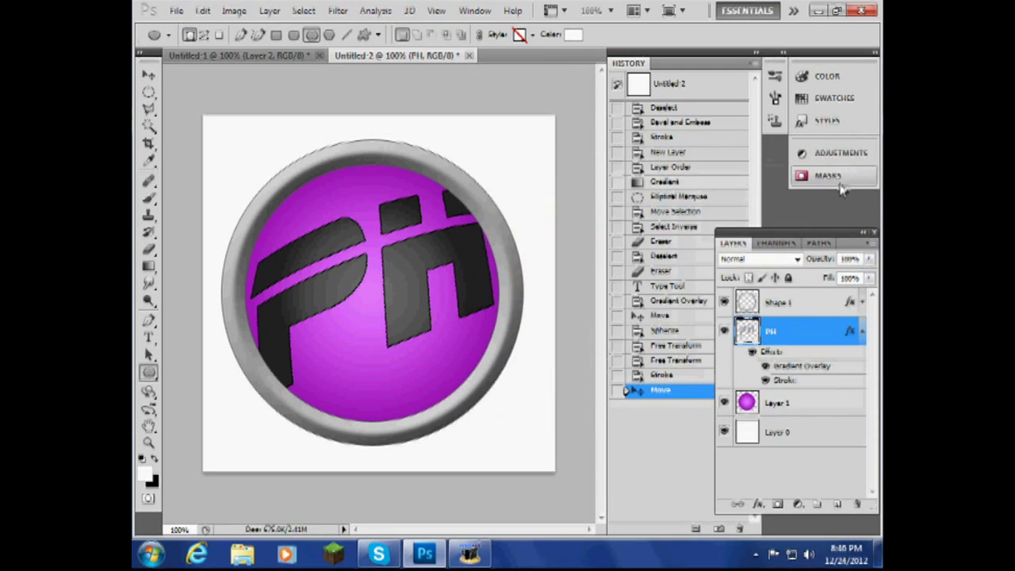
pyautogui.click(864, 333)
pyautogui.click(825, 371)
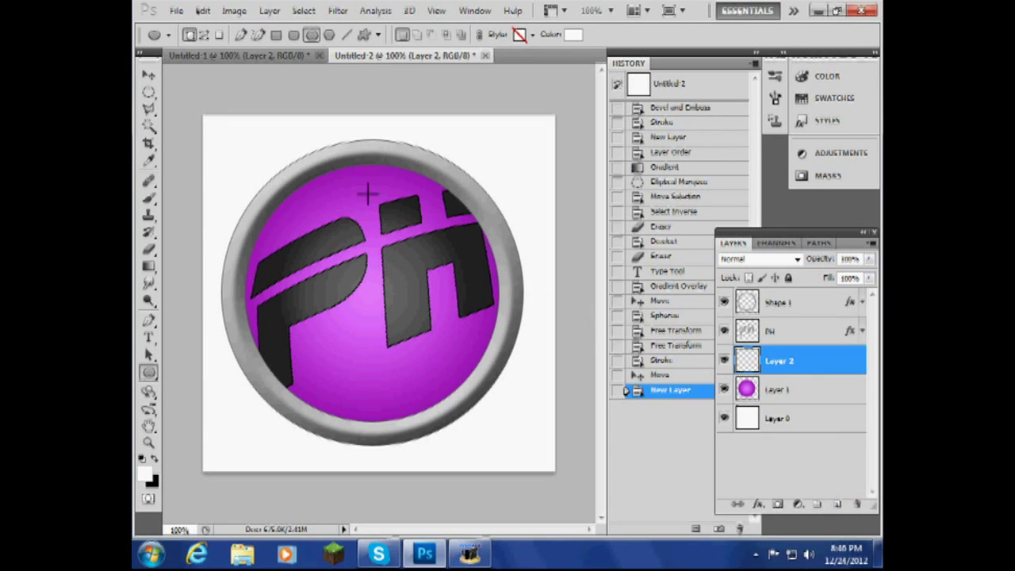
pyautogui.moveTo(407, 392); pyautogui.dragTo(492, 439)
# Move the white ellipse to the middle of the circle and place the PH layer beneath it.
pyautogui.click(148, 74)
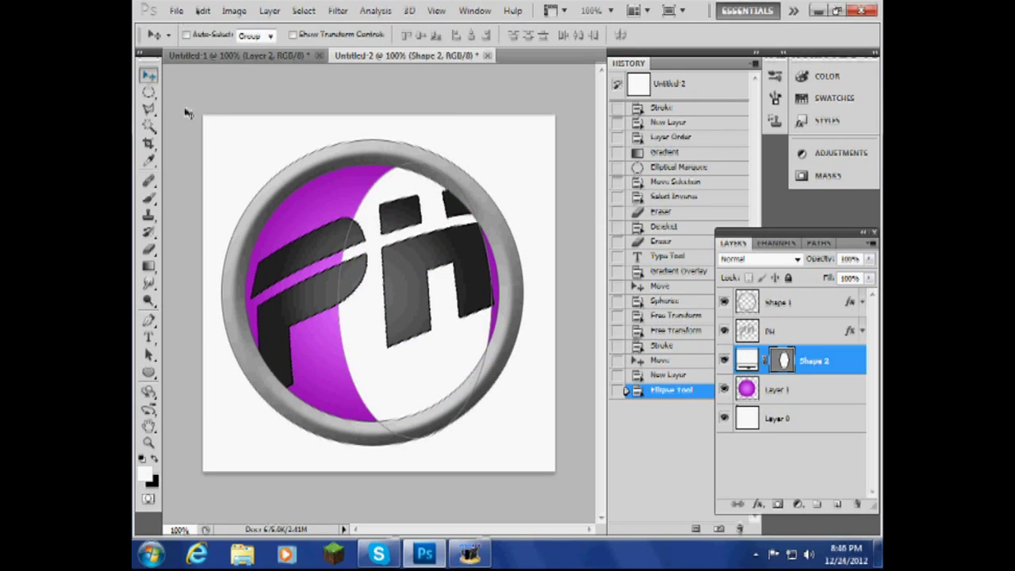
pyautogui.moveTo(413, 373); pyautogui.dragTo(375, 362)
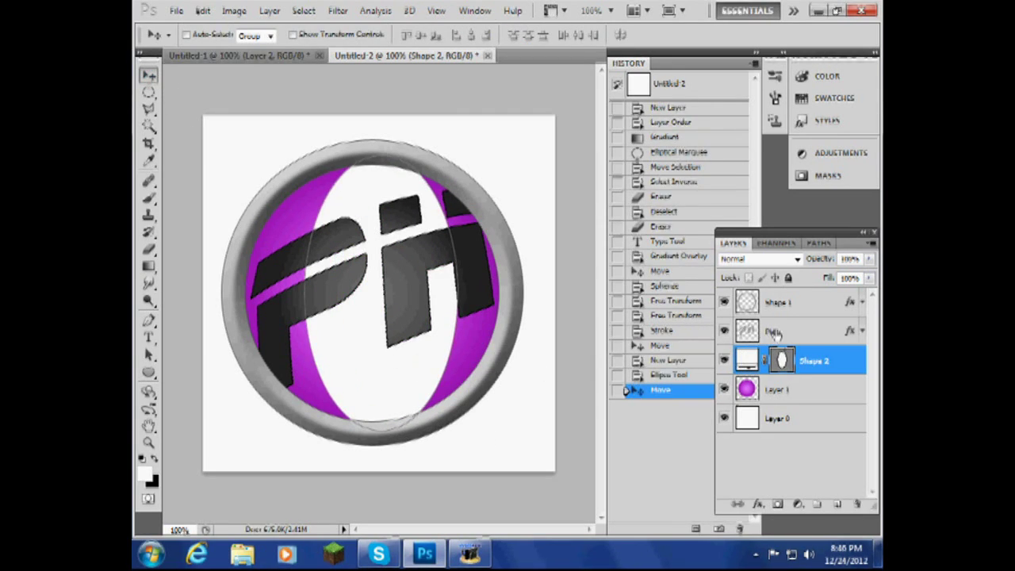
pyautogui.moveTo(785, 383); pyautogui.dragTo(787, 385)
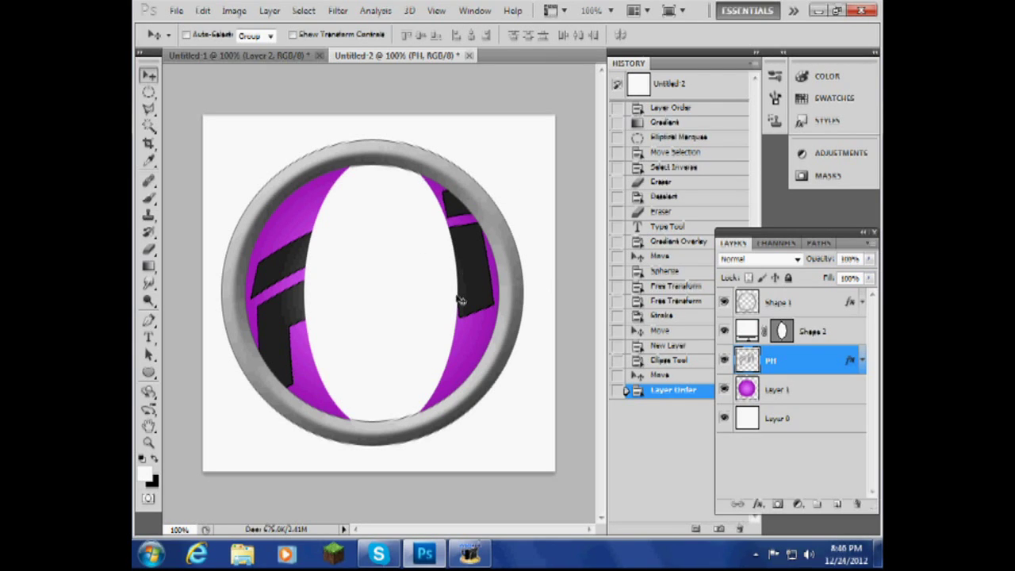
# Reduce the white ellipse's height to about 92%, center it inside the ring and apply the transform.
pyautogui.hotkey('ctrl', 't')
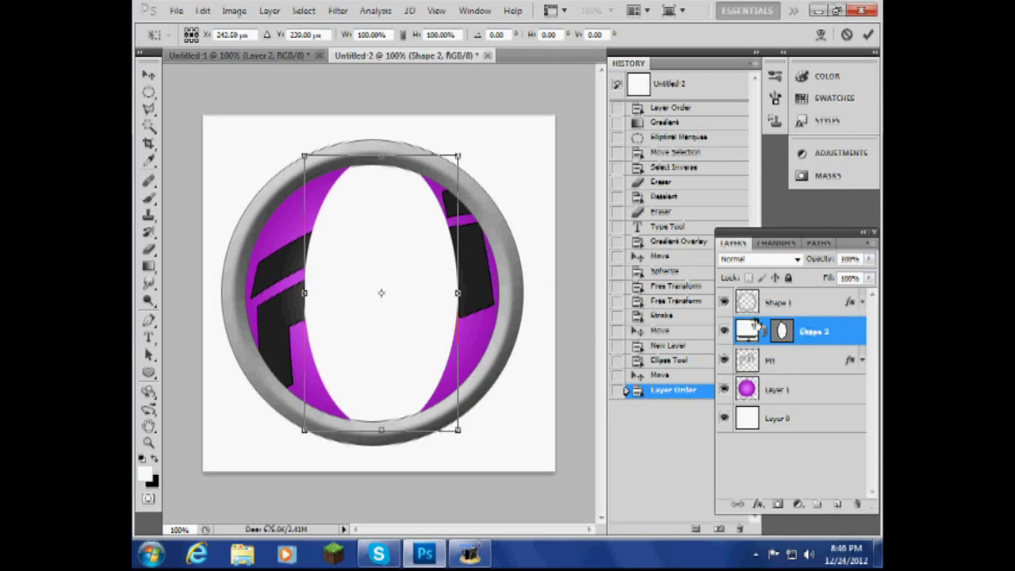
pyautogui.moveTo(382, 157); pyautogui.dragTo(382, 169)
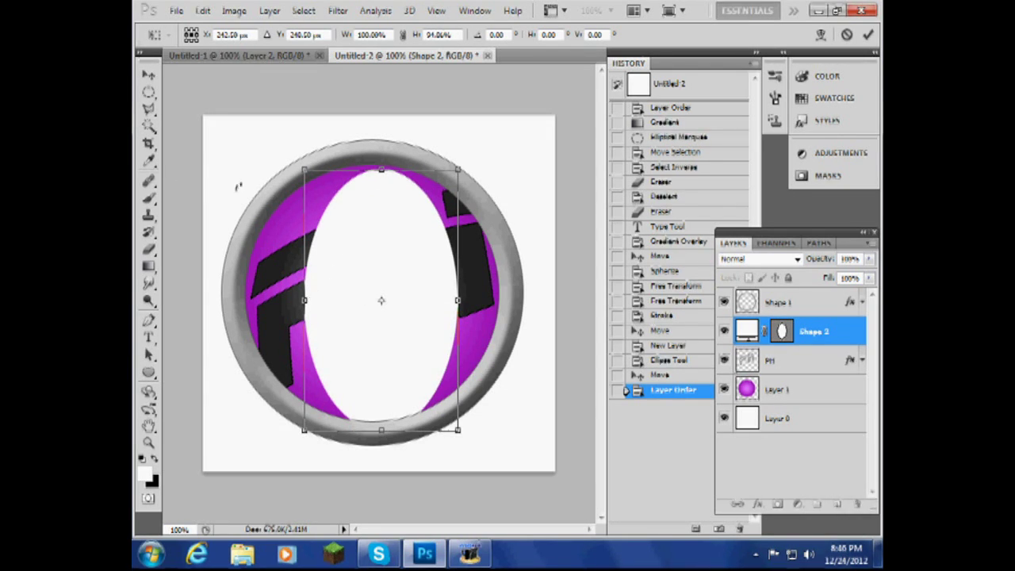
pyautogui.moveTo(353, 240); pyautogui.dragTo(344, 233)
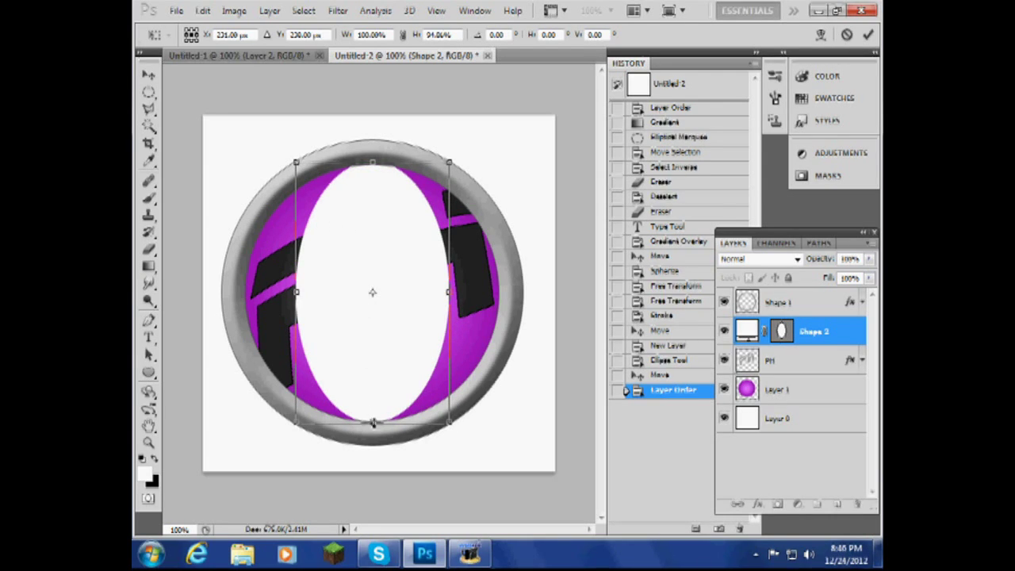
pyautogui.moveTo(373, 420); pyautogui.dragTo(373, 415)
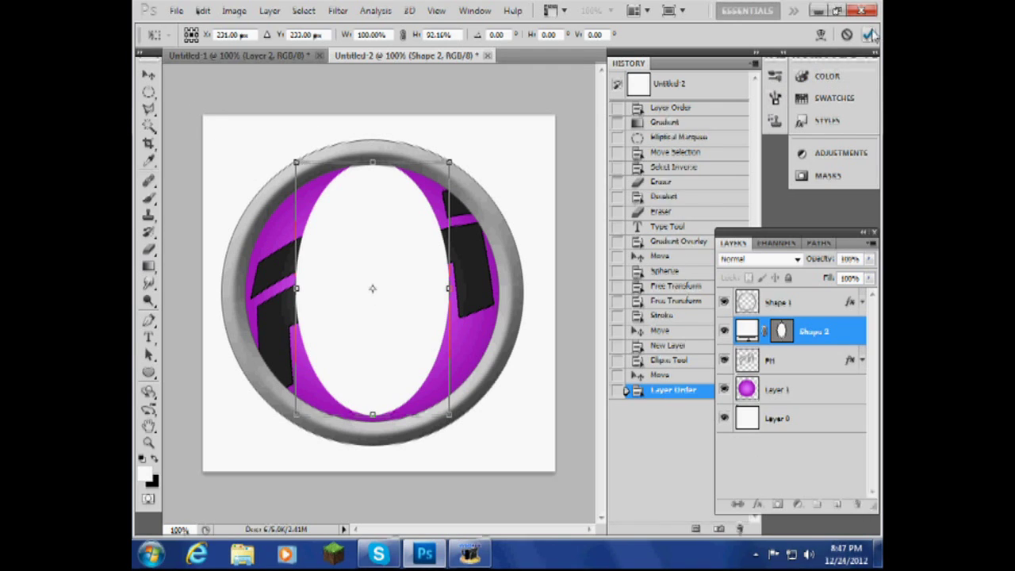
pyautogui.press('Return')
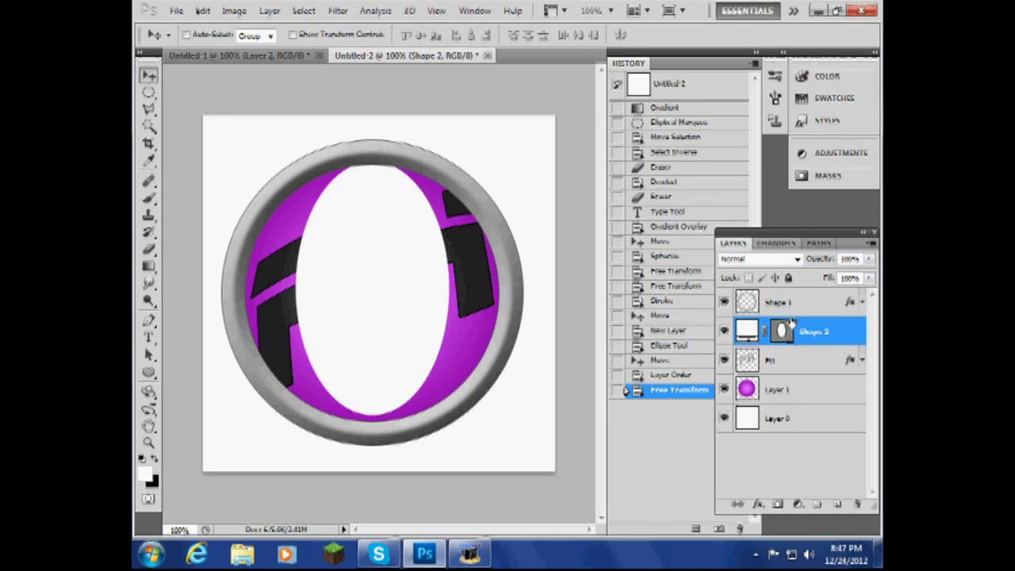
# Add a layer mask to the white ellipse and set the Gradient tool's start stop to white.
pyautogui.click(780, 504)
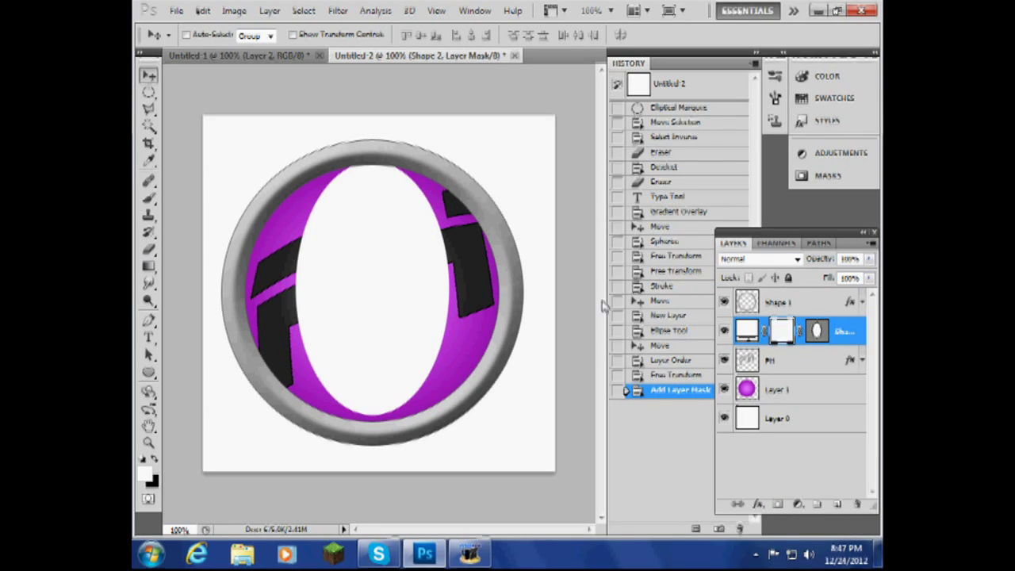
pyautogui.click(149, 267)
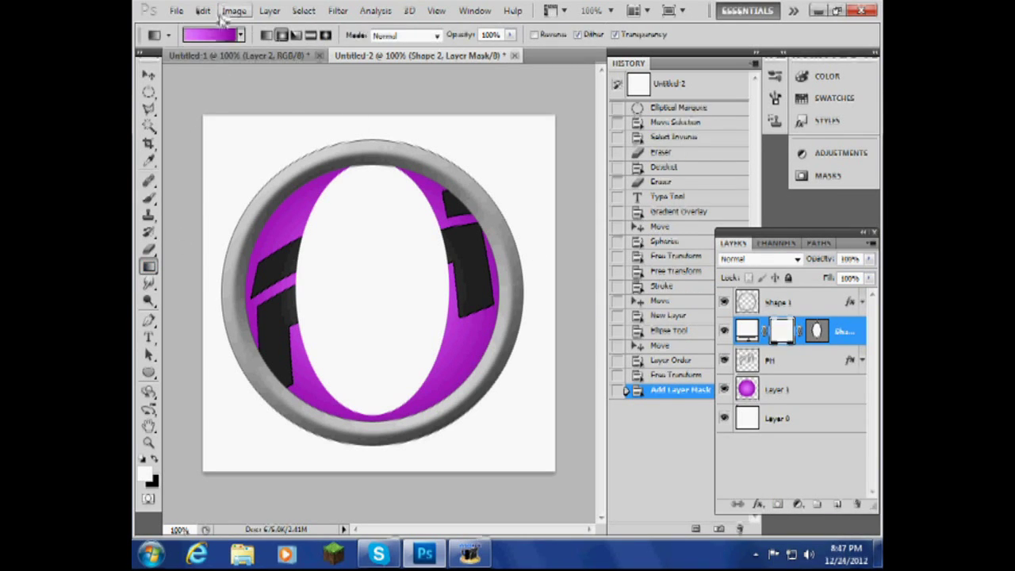
pyautogui.click(212, 40)
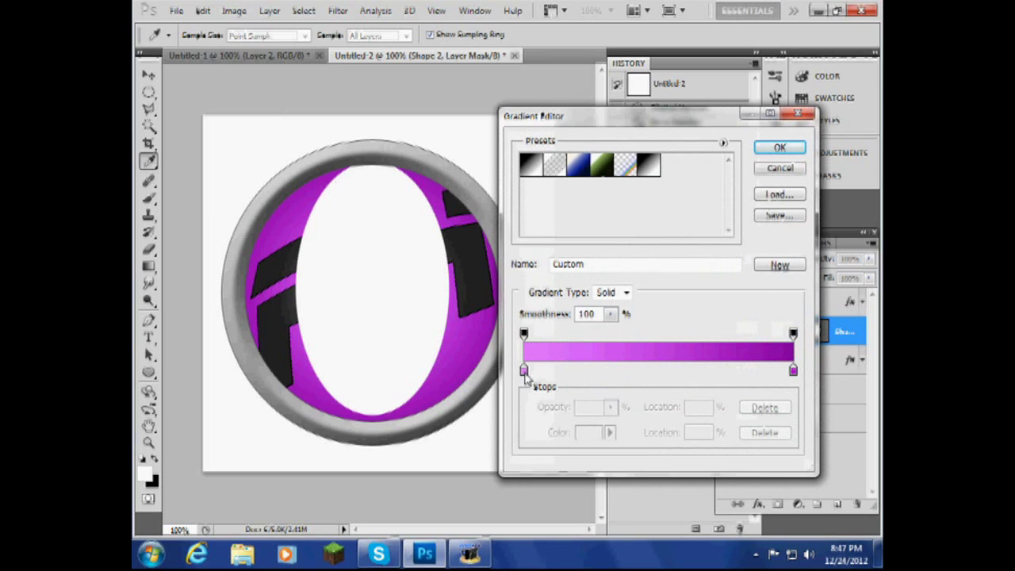
pyautogui.click(523, 370)
pyautogui.doubleClick(524, 370)
pyautogui.moveTo(492, 198); pyautogui.dragTo(447, 151)
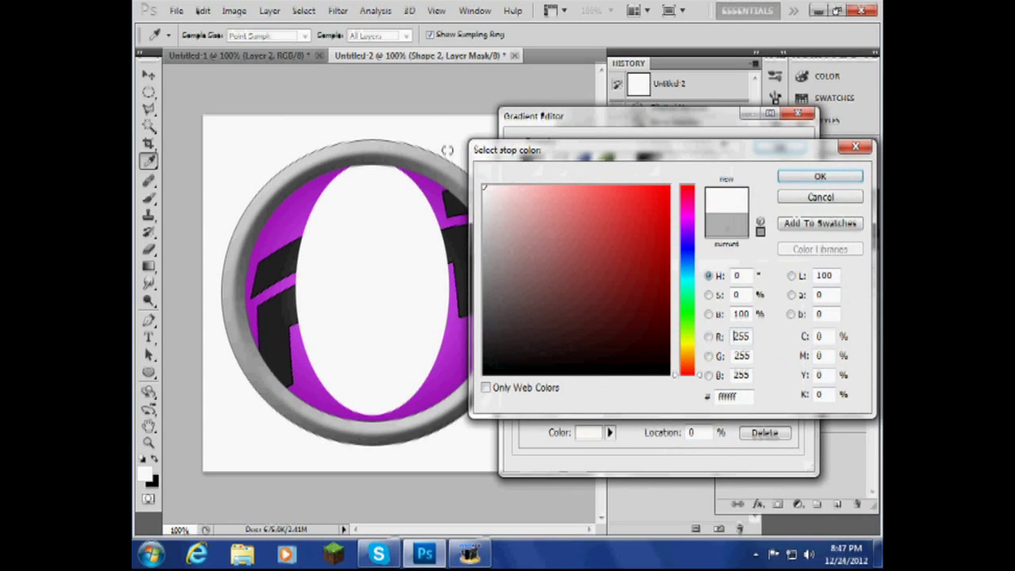
pyautogui.click(811, 179)
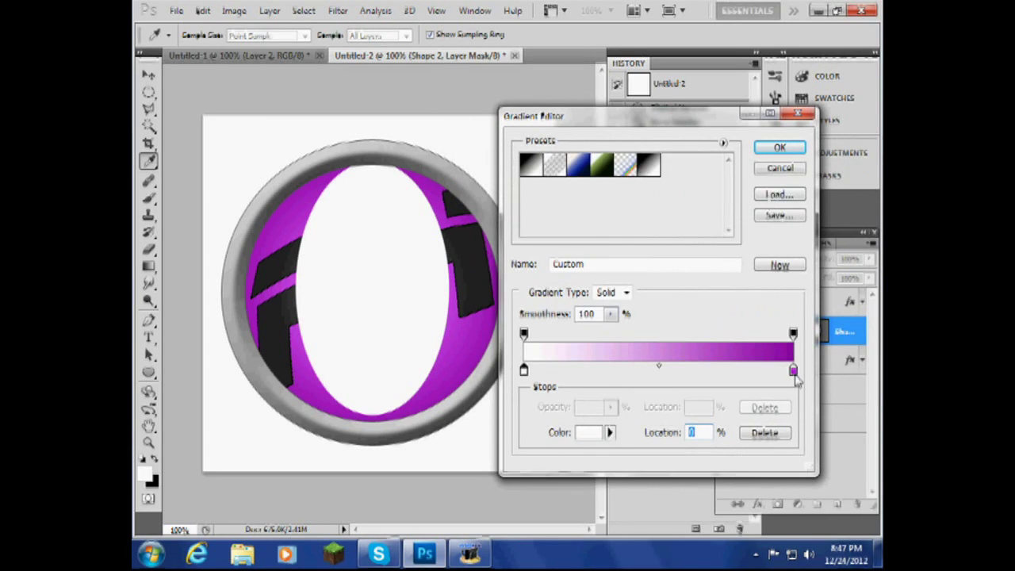
# Set the gradient's end stop to black and confirm the white-to-black gradient.
pyautogui.doubleClick(794, 371)
pyautogui.click(818, 177)
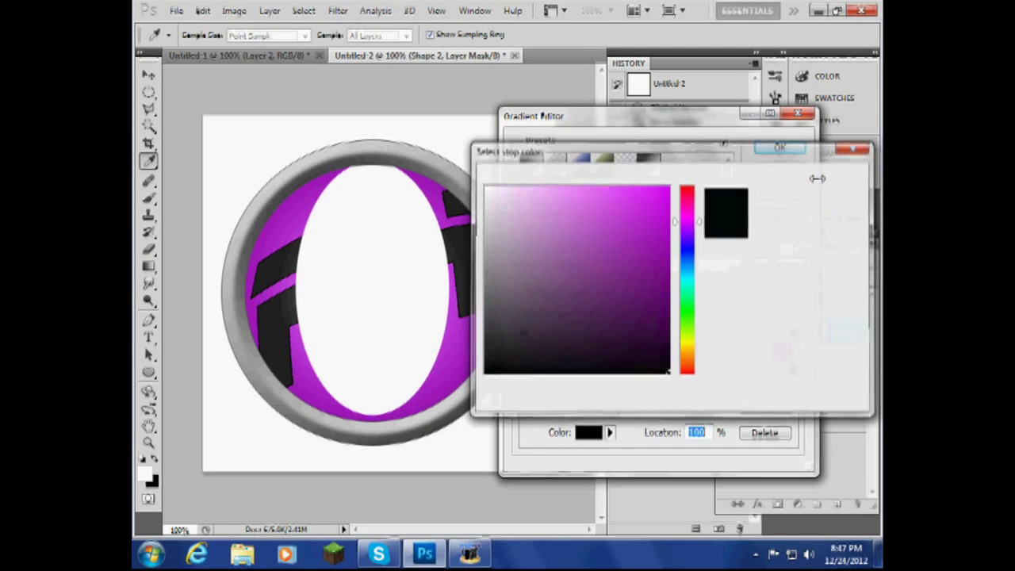
pyautogui.doubleClick(795, 372)
pyautogui.moveTo(665, 341); pyautogui.dragTo(675, 405)
pyautogui.click(820, 176)
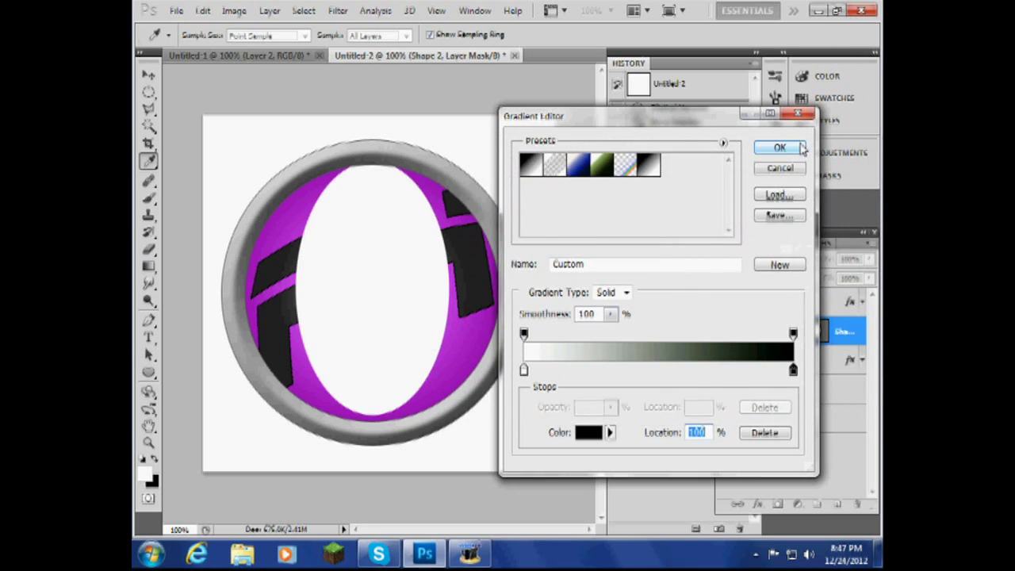
pyautogui.click(790, 149)
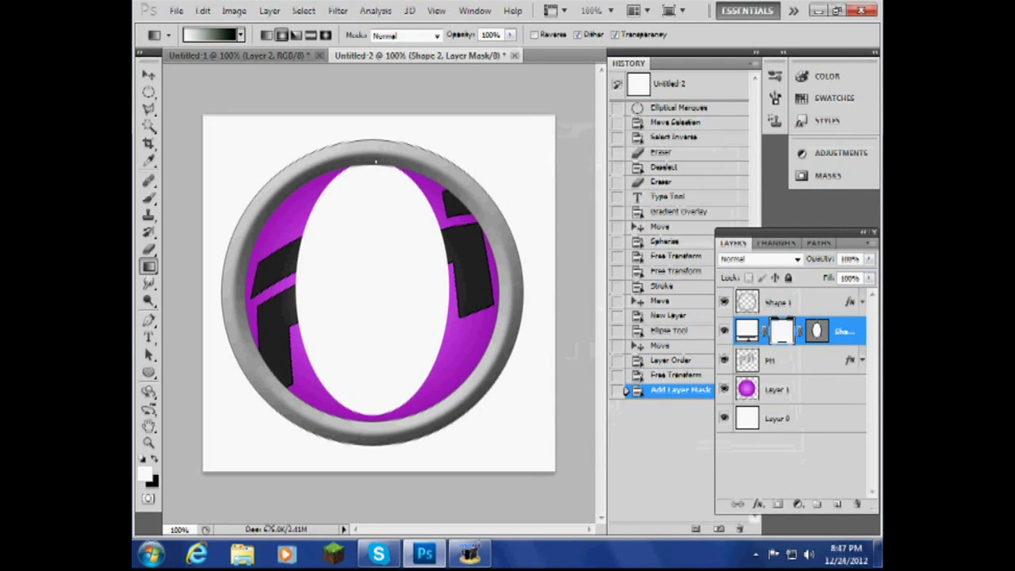
# Fade the ellipse's mask with a radial gradient from its top edge to its bottom, and set the layer's opacity to 49%.
pyautogui.moveTo(373, 163); pyautogui.dragTo(381, 416)
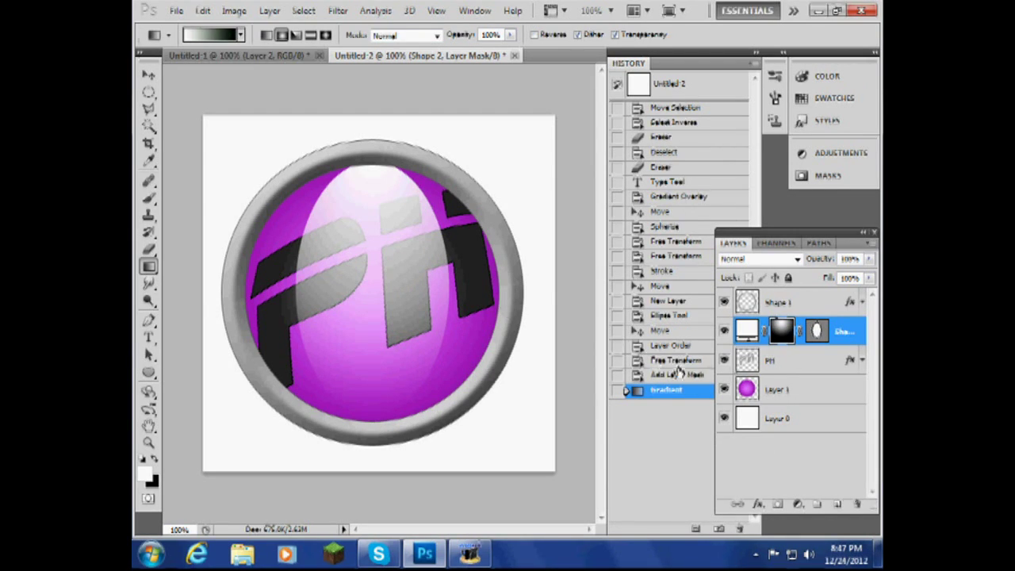
pyautogui.click(870, 262)
pyautogui.moveTo(870, 278); pyautogui.dragTo(834, 276)
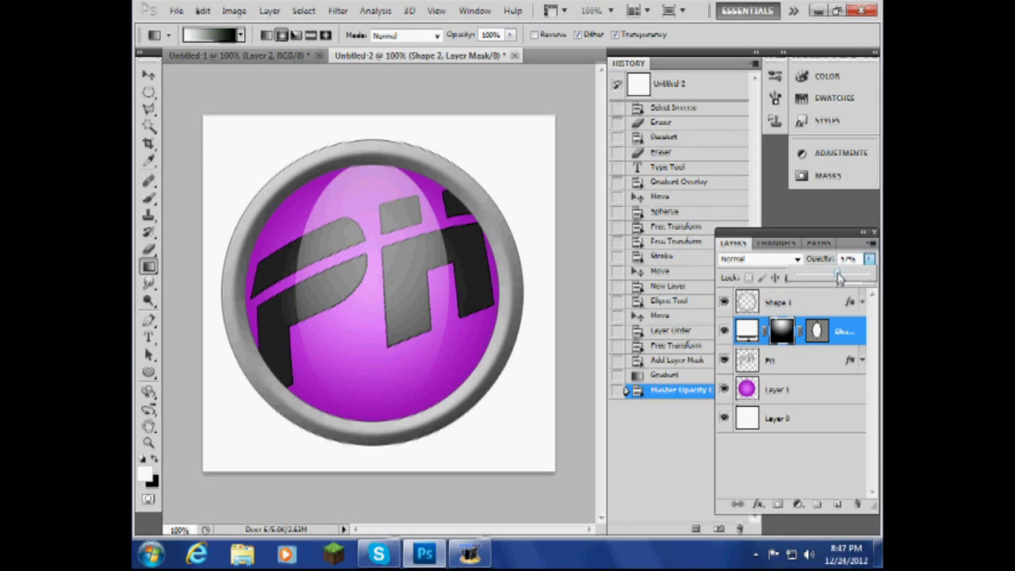
pyautogui.moveTo(837, 278); pyautogui.dragTo(834, 277)
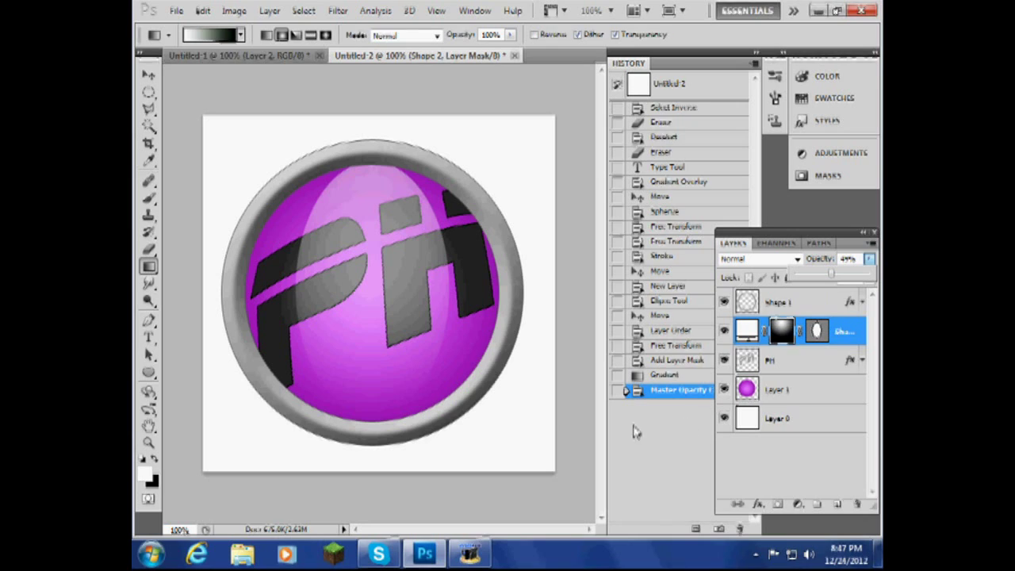
# On a new layer, draw a wide white ellipse across the upper half of the purple circle and position it just inside the ring.
pyautogui.click(837, 506)
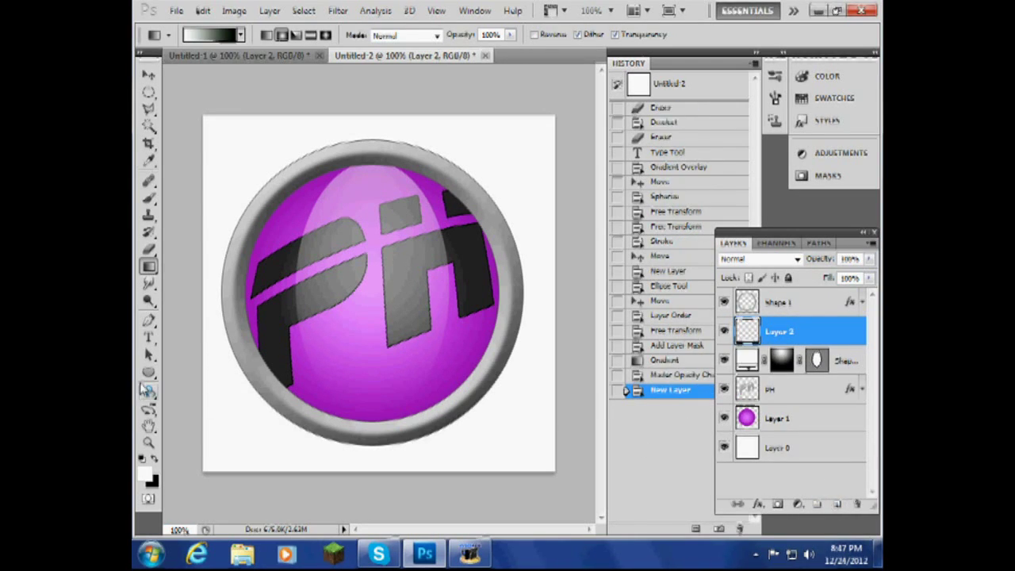
pyautogui.click(148, 373)
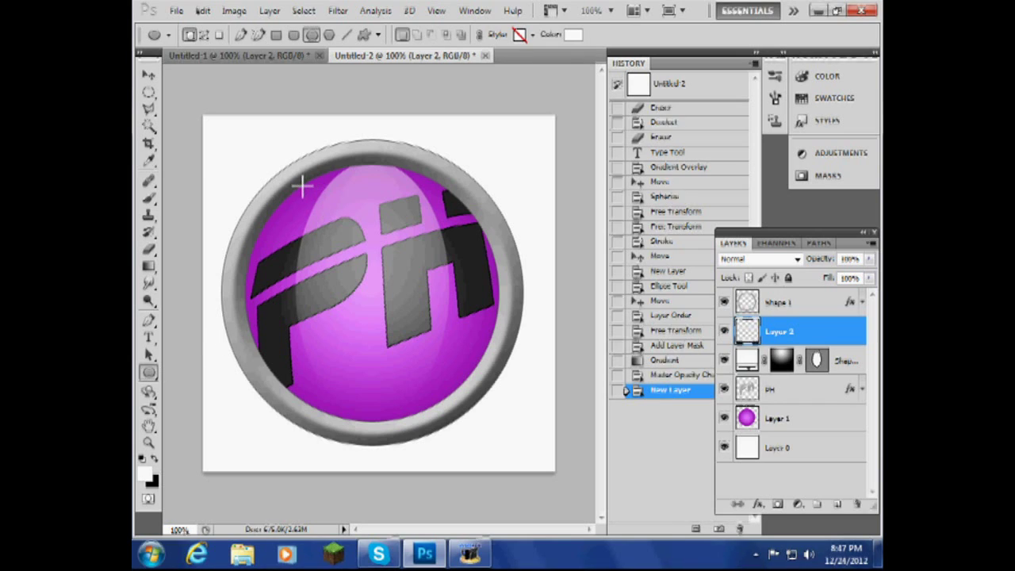
pyautogui.moveTo(448, 233); pyautogui.dragTo(502, 292)
pyautogui.press('v')
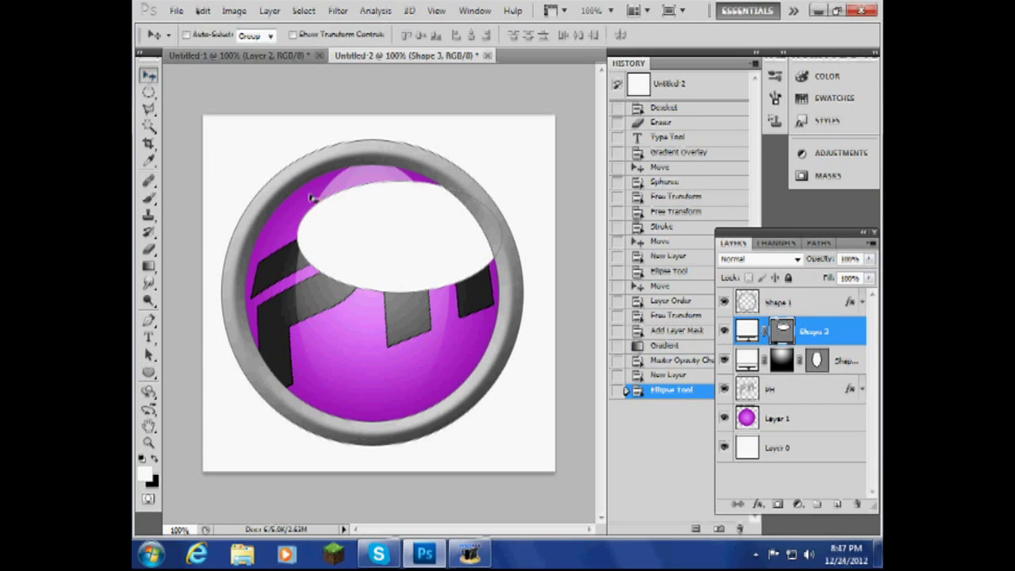
pyautogui.hotkey('shift', 'Down')
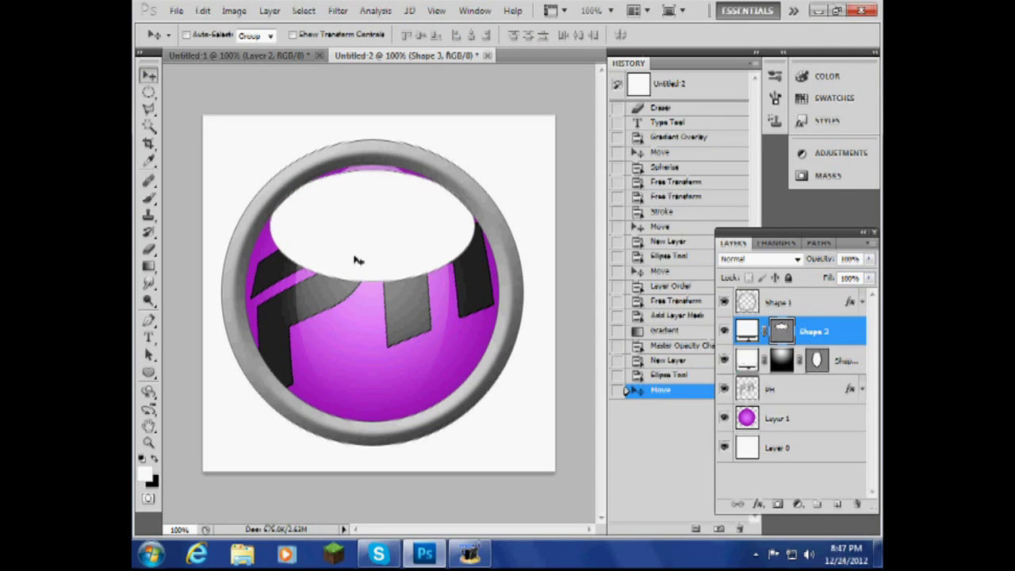
# Stretch the wide white ellipse's height to 107.67% to meet the ring's upper inner edge, center it horizontally and apply the transform.
pyautogui.hotkey('ctrl', 't')
pyautogui.moveTo(372, 169); pyautogui.dragTo(372, 162)
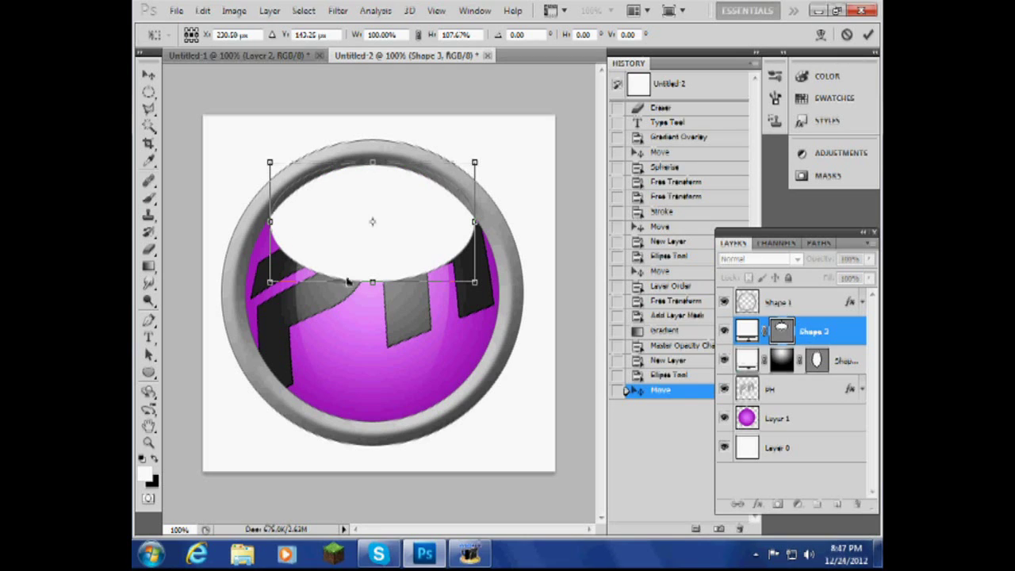
pyautogui.moveTo(392, 242); pyautogui.dragTo(397, 243)
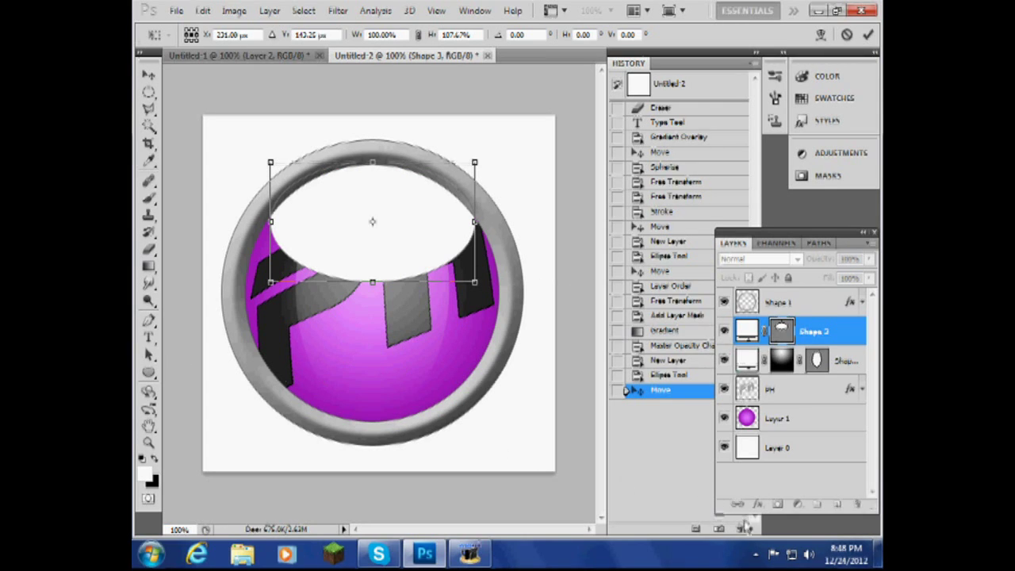
pyautogui.press('Return')
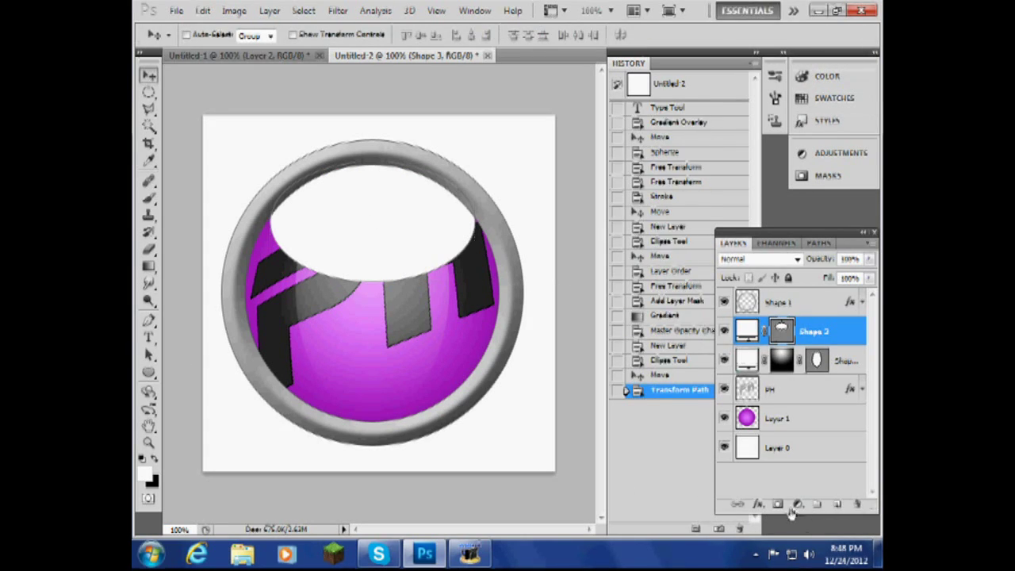
# Add a layer mask to the wide ellipse, fade it downward with a linear white-to-black gradient, and set the layer's opacity to 58%.
pyautogui.click(778, 505)
pyautogui.press('g')
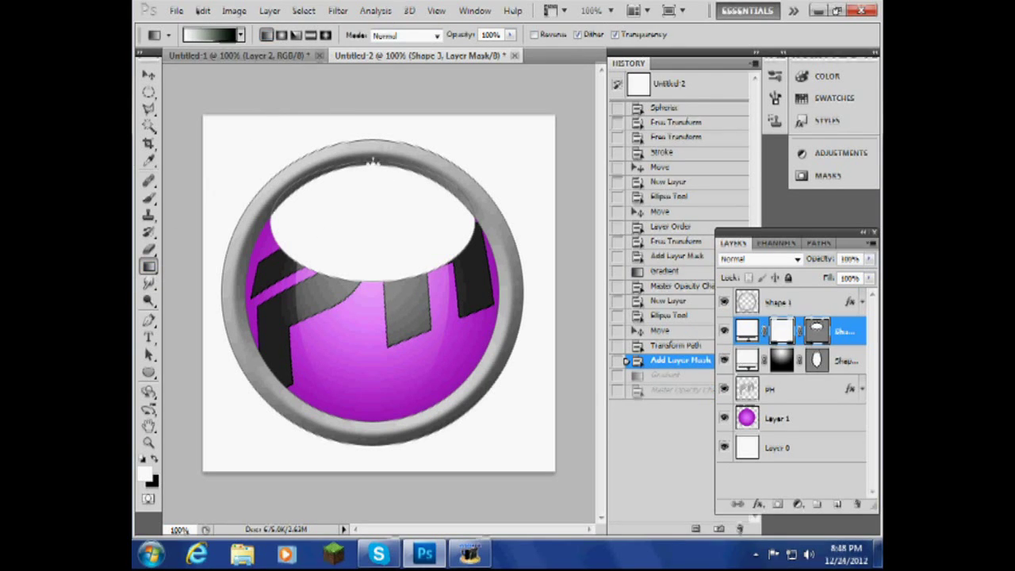
pyautogui.moveTo(378, 162); pyautogui.dragTo(380, 284)
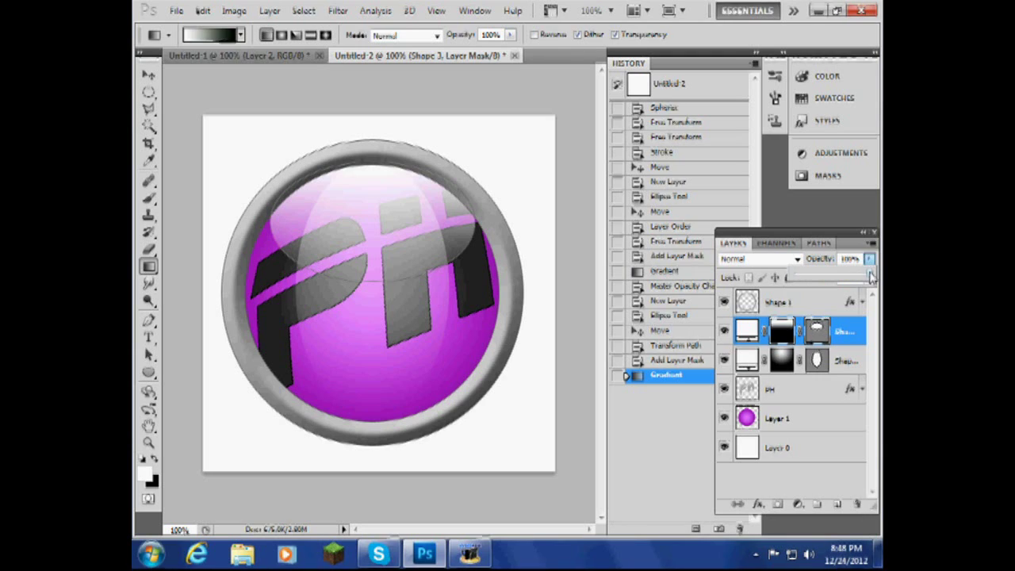
pyautogui.moveTo(840, 285); pyautogui.dragTo(841, 284)
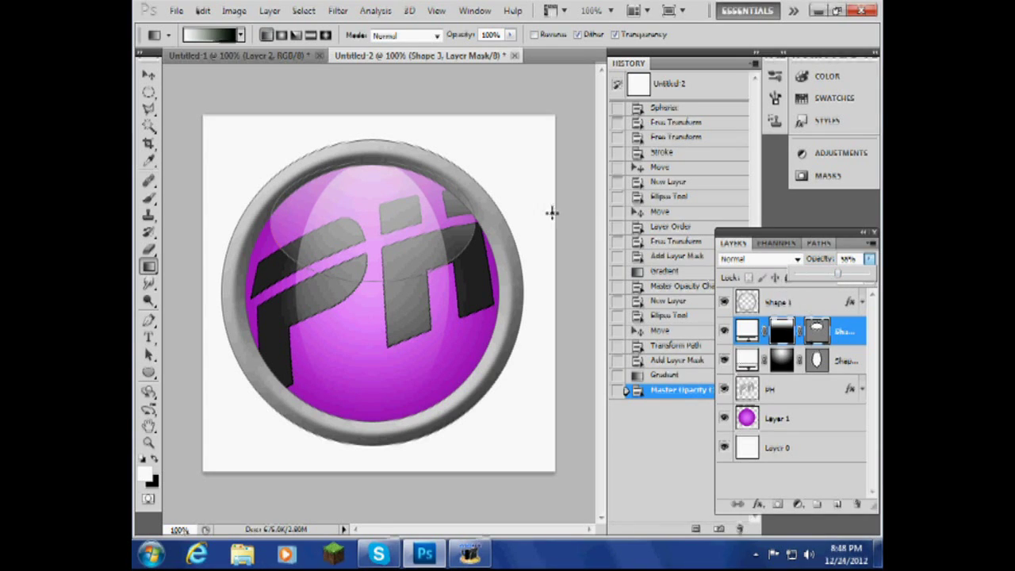
# On a new layer, draw a smaller white ellipse over the wide highlight and center it against the ring's upper inner edge.
pyautogui.click(150, 374)
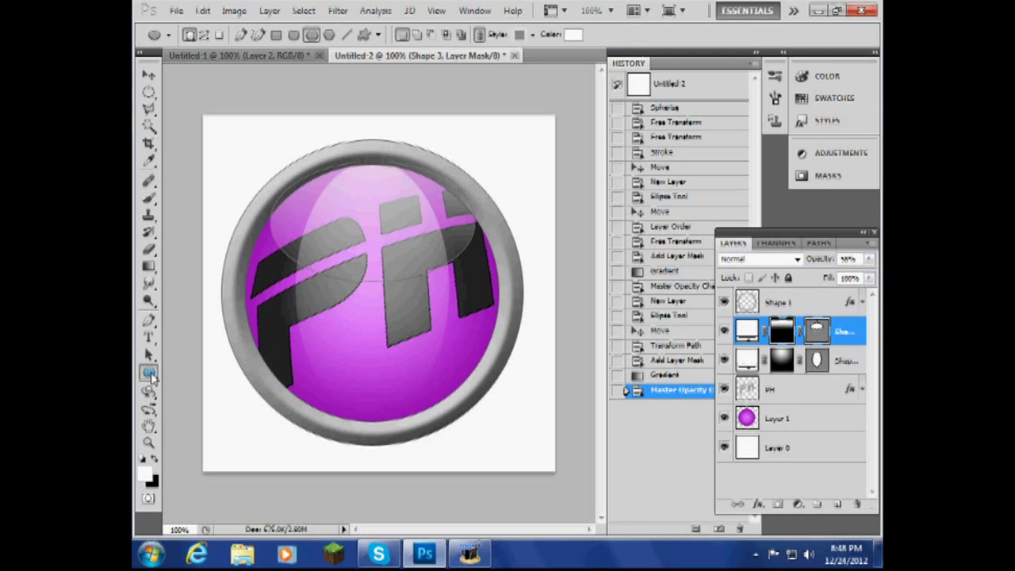
pyautogui.click(838, 505)
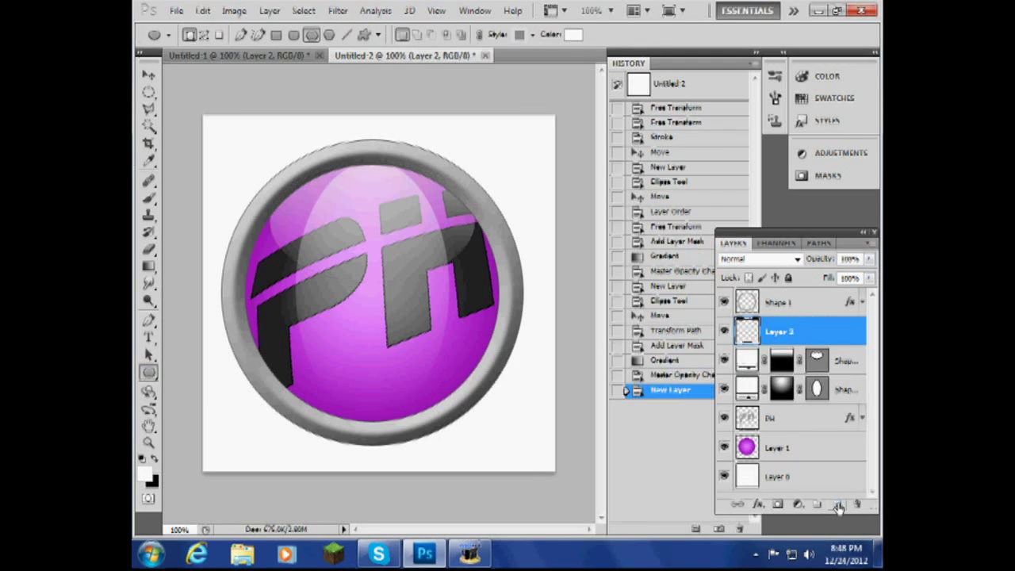
pyautogui.moveTo(327, 171); pyautogui.dragTo(465, 246)
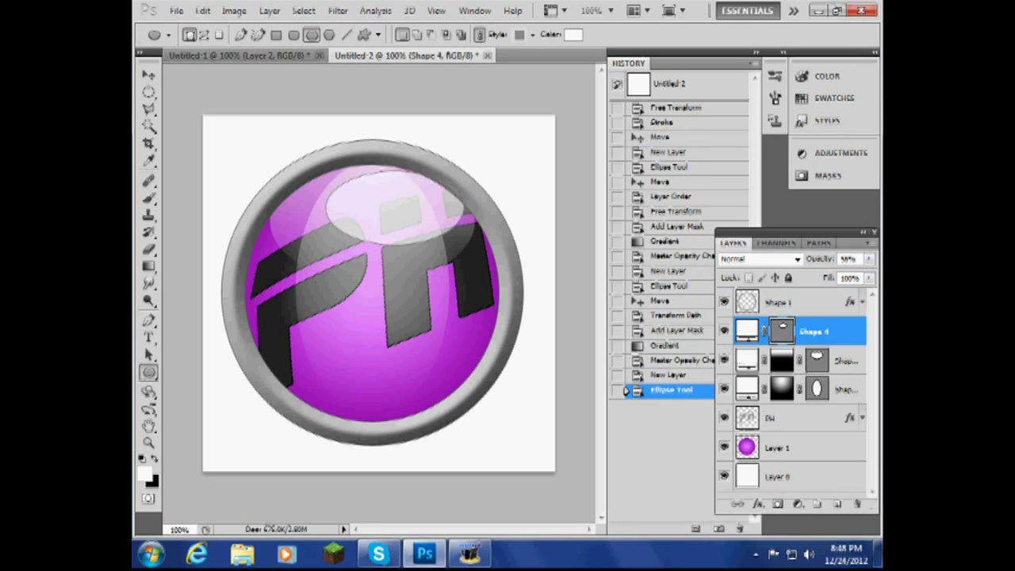
pyautogui.click(147, 74)
pyautogui.moveTo(378, 219); pyautogui.dragTo(357, 218)
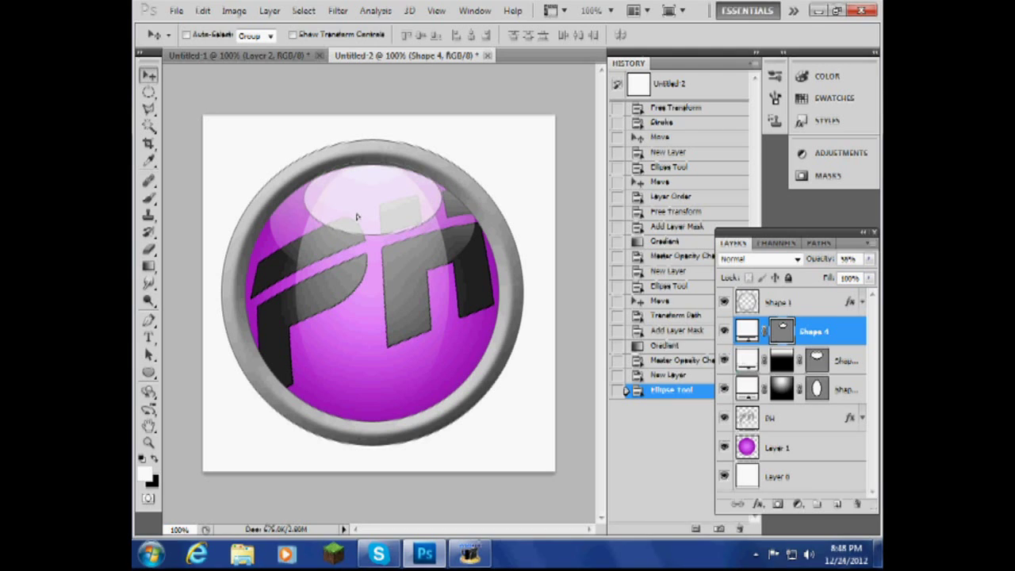
# Mask the smaller ellipse, fade it downward with a linear white-to-black gradient, and set the layer's opacity to about 69%.
pyautogui.click(149, 267)
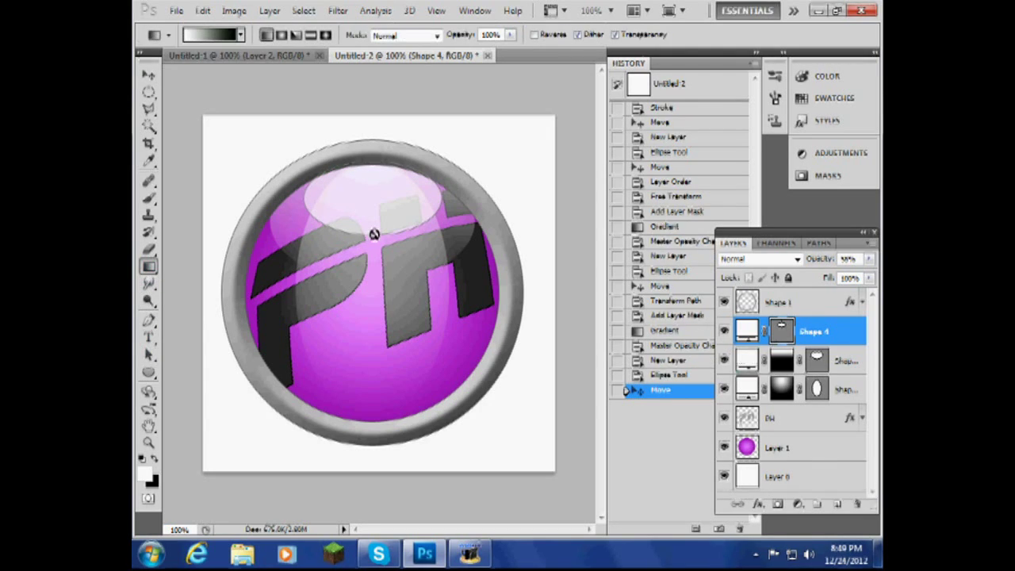
pyautogui.click(420, 206)
pyautogui.click(482, 213)
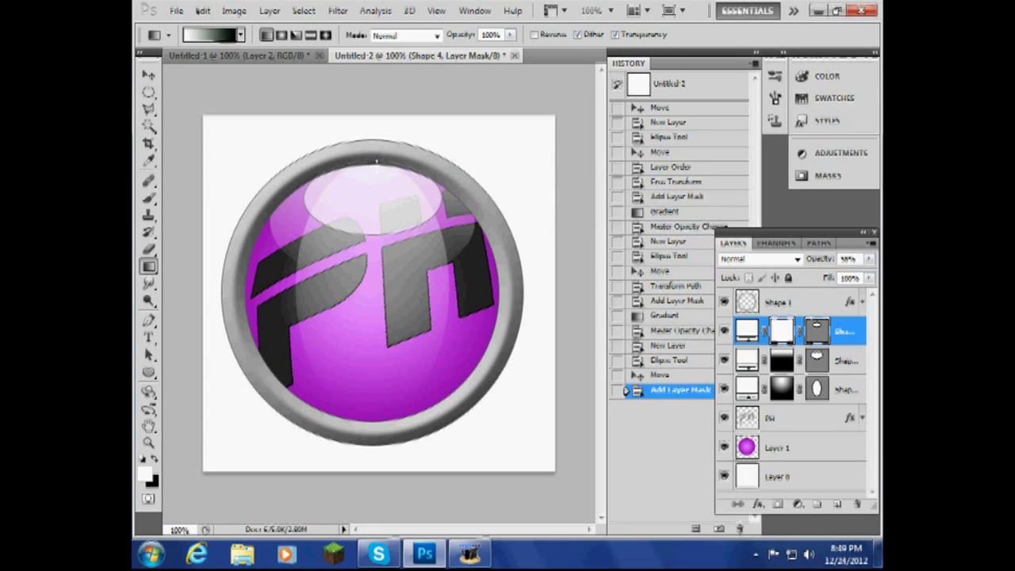
pyautogui.moveTo(373, 181); pyautogui.dragTo(376, 235)
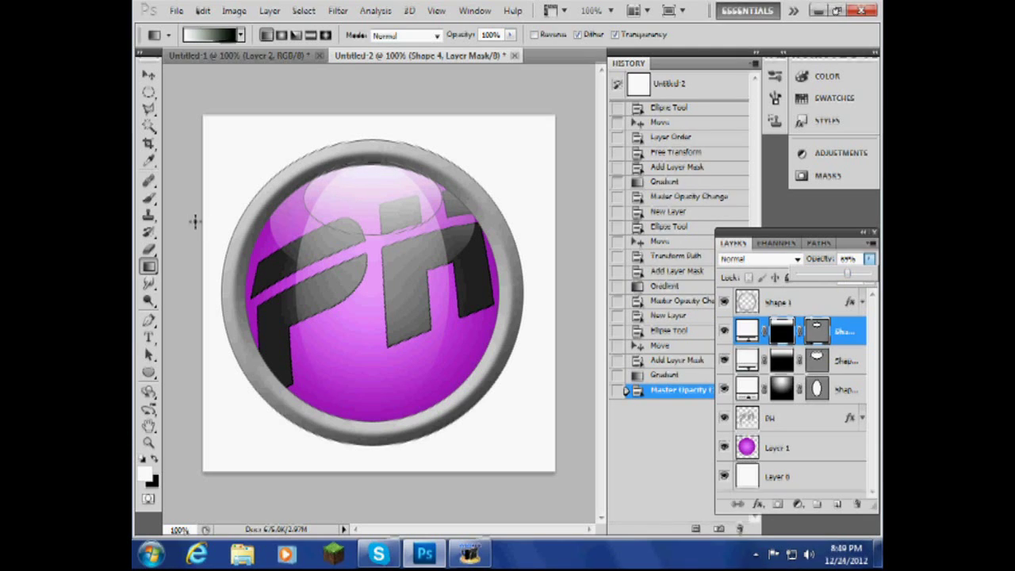
# Add a new layer directly above the purple circle and set up a soft round brush at 250 px with 0% hardness.
pyautogui.press('v')
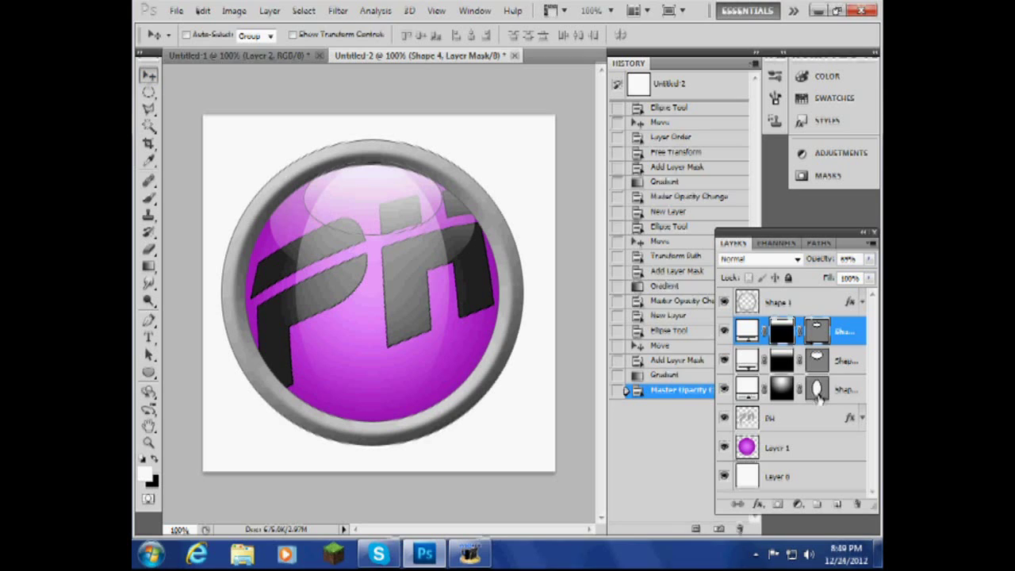
pyautogui.click(794, 450)
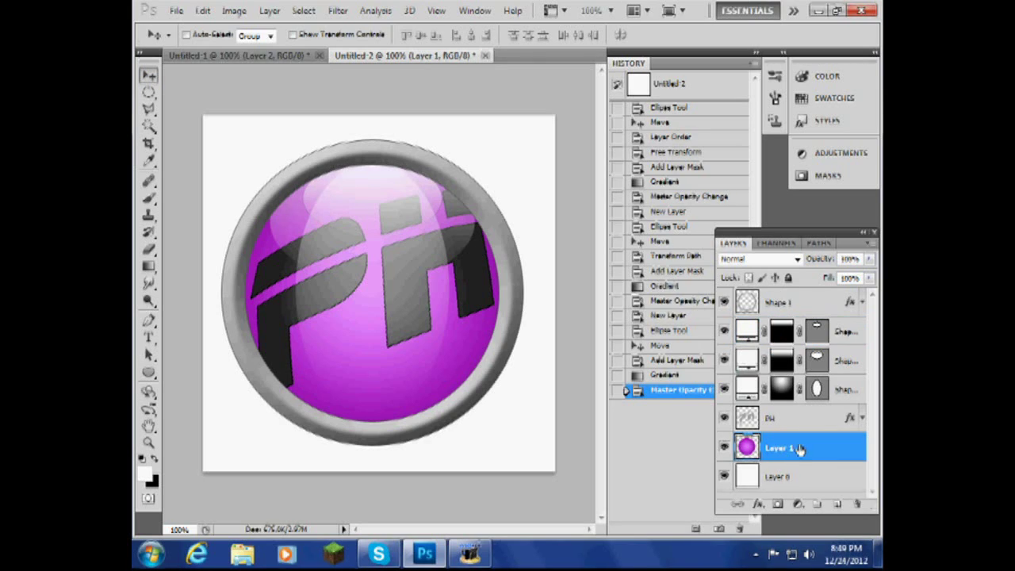
pyautogui.click(839, 505)
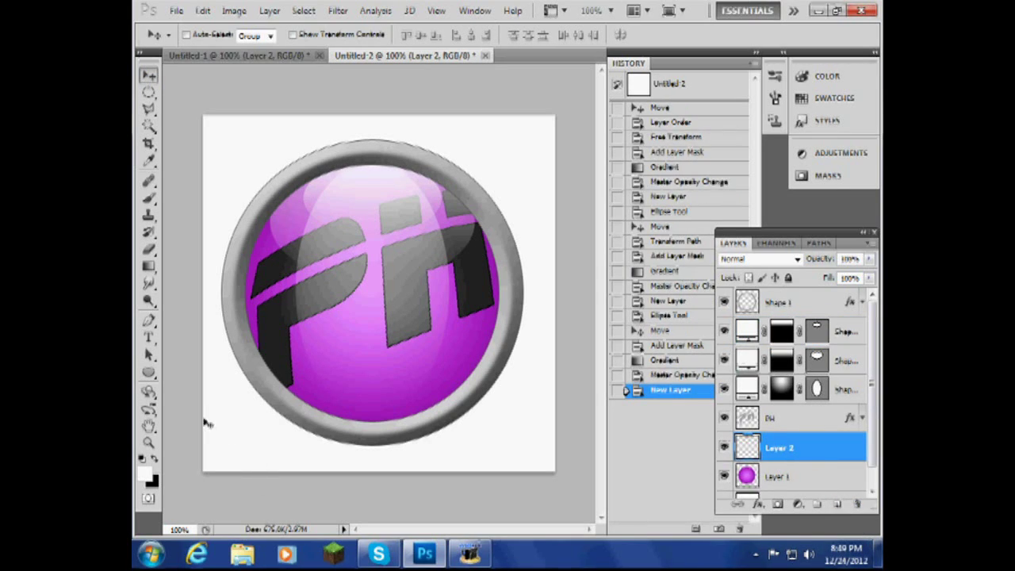
pyautogui.click(148, 198)
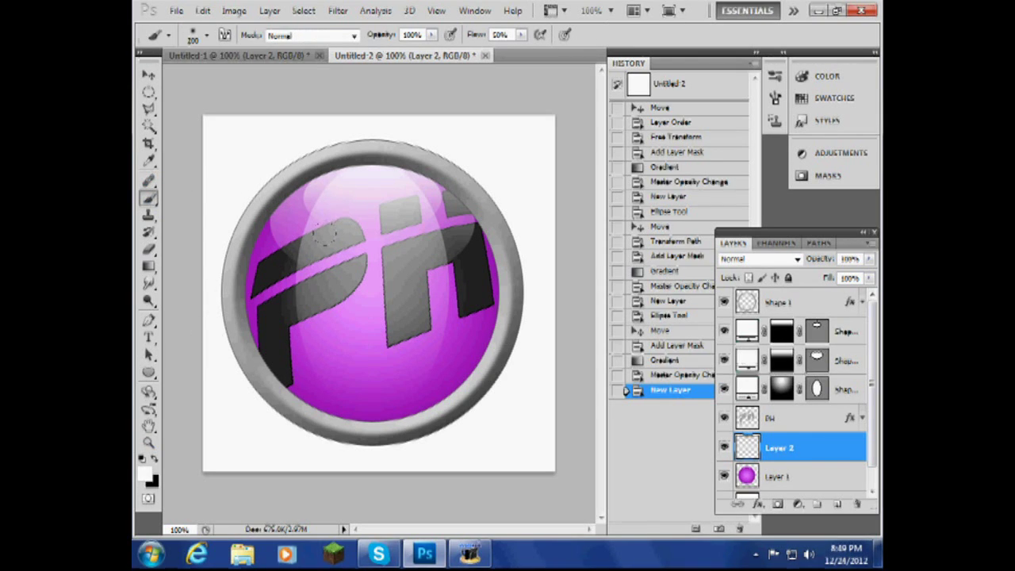
pyautogui.click(200, 37)
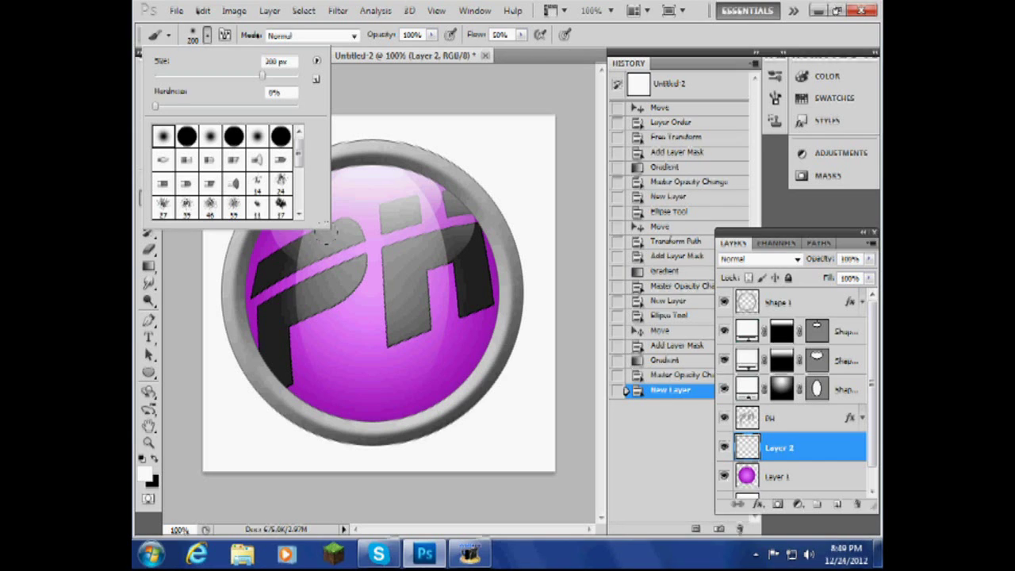
pyautogui.click(163, 353)
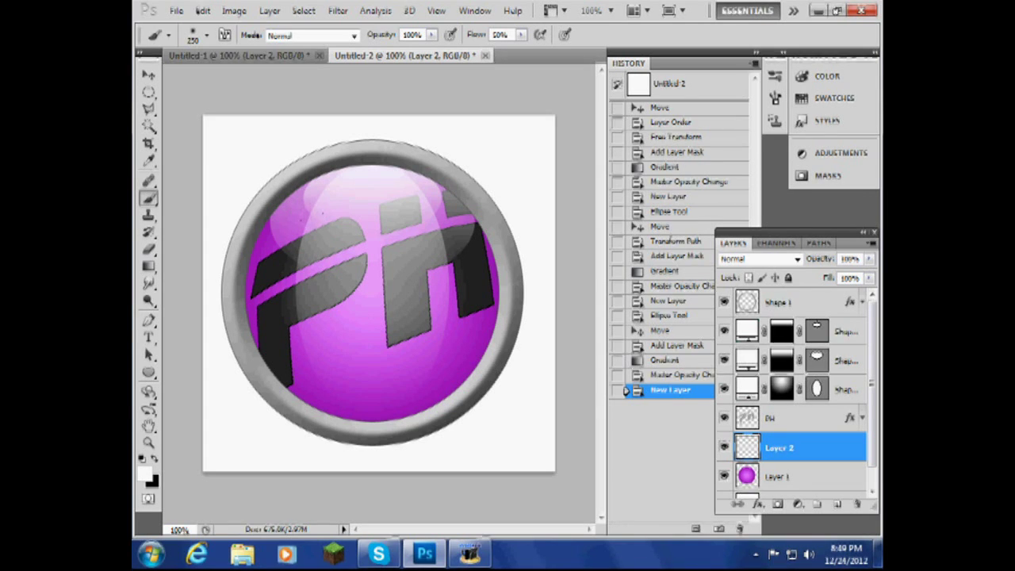
# Paint two soft white dabs at the center of the purple circle and lower the glow layer's opacity to about 93%.
pyautogui.click(368, 290)
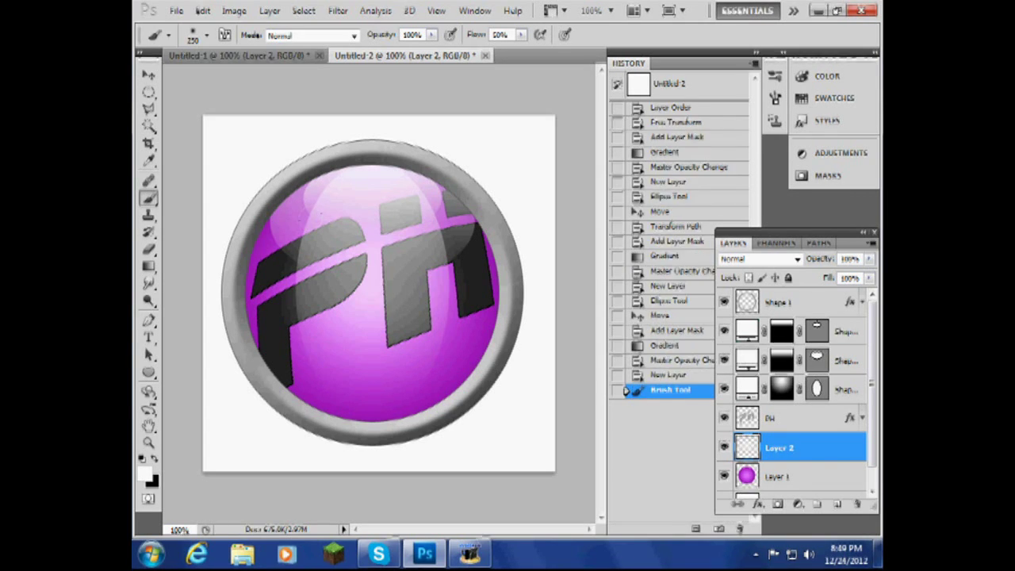
pyautogui.click(361, 291)
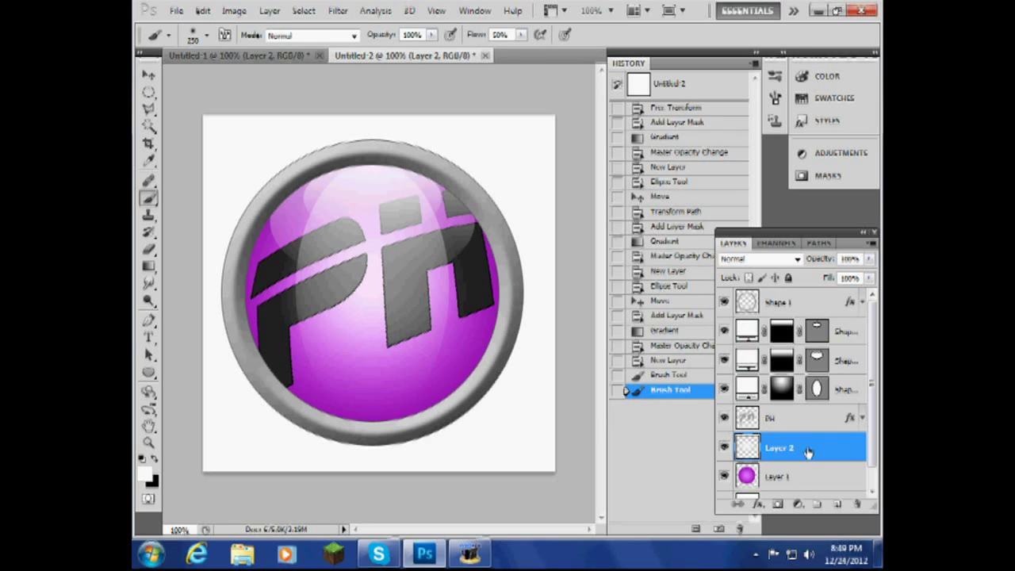
pyautogui.click(870, 258)
pyautogui.moveTo(869, 276); pyautogui.dragTo(867, 277)
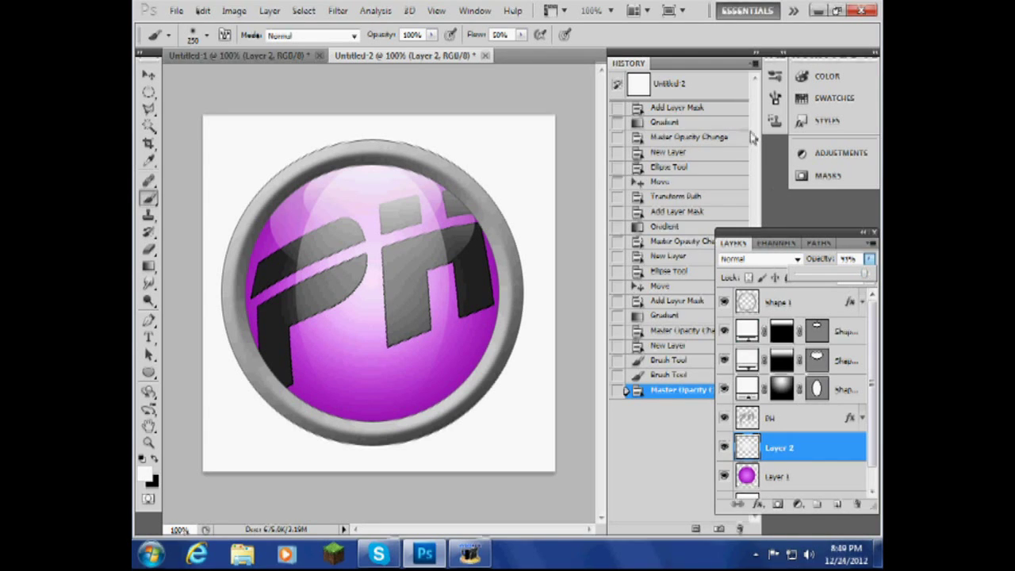
# Examine the finished logo at reduced sizes, at 33.3% and 66.7% zoom.
pyautogui.click(148, 442)
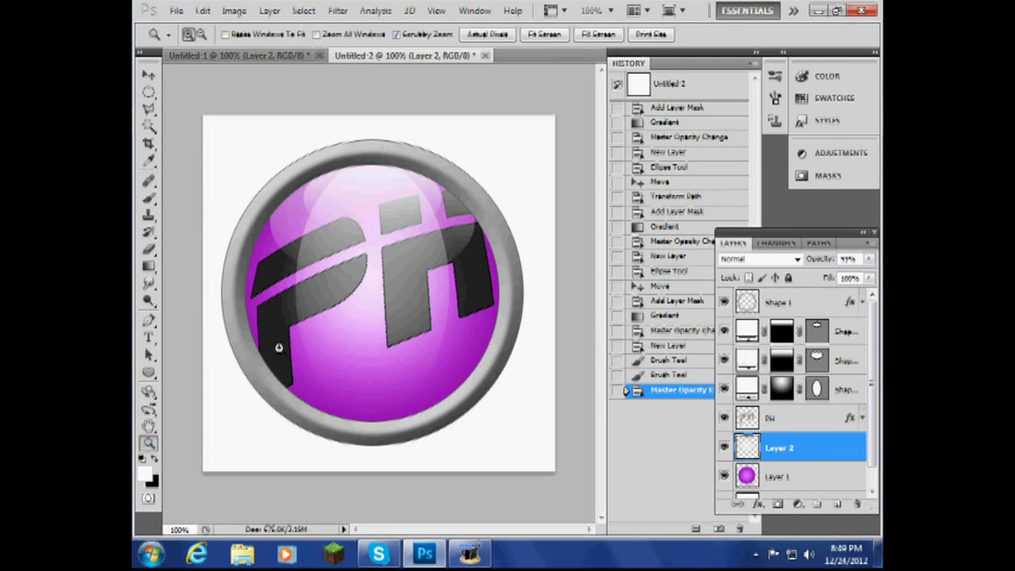
pyautogui.keyDown('alt'); pyautogui.click(382, 285); pyautogui.keyUp('alt')
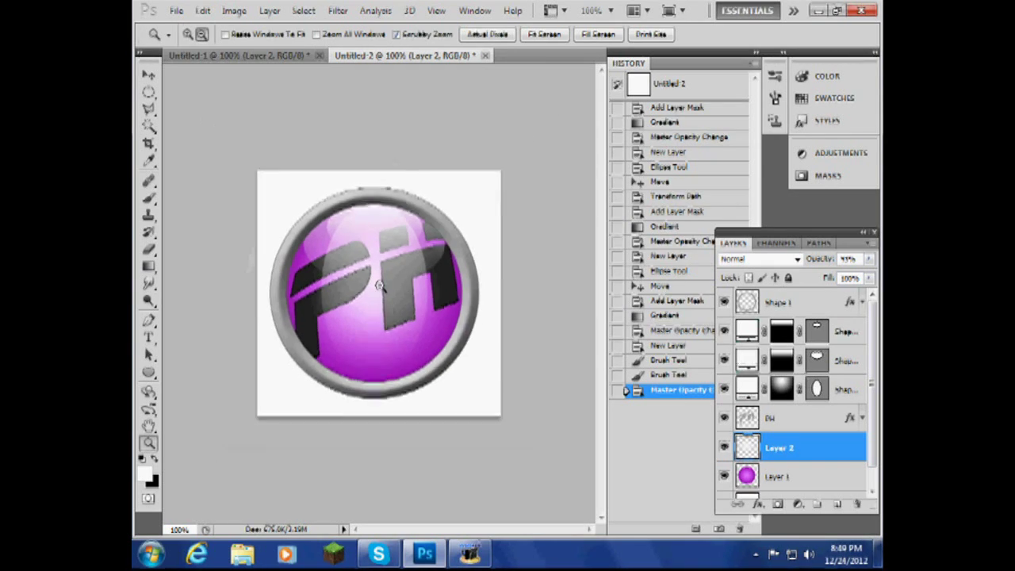
pyautogui.keyDown('alt'); pyautogui.click(384, 287); pyautogui.keyUp('alt')
pyautogui.keyDown('alt'); pyautogui.click(392, 301); pyautogui.keyUp('alt')
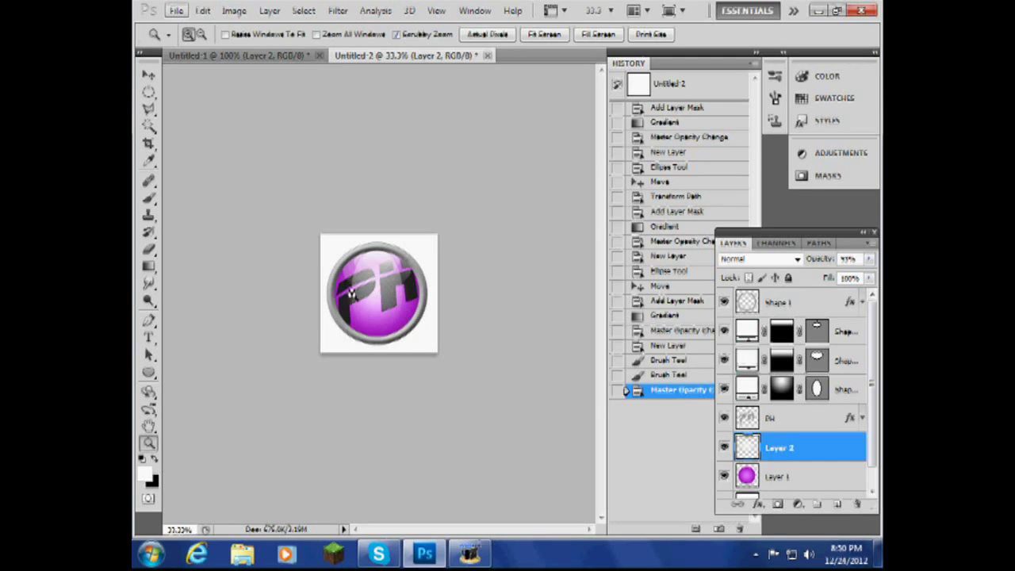
pyautogui.click(389, 274)
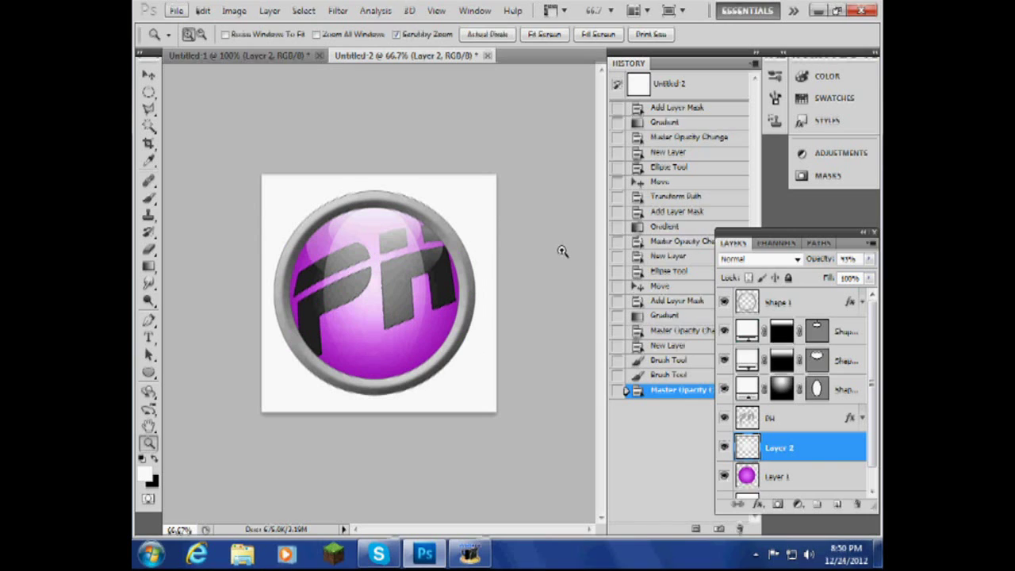